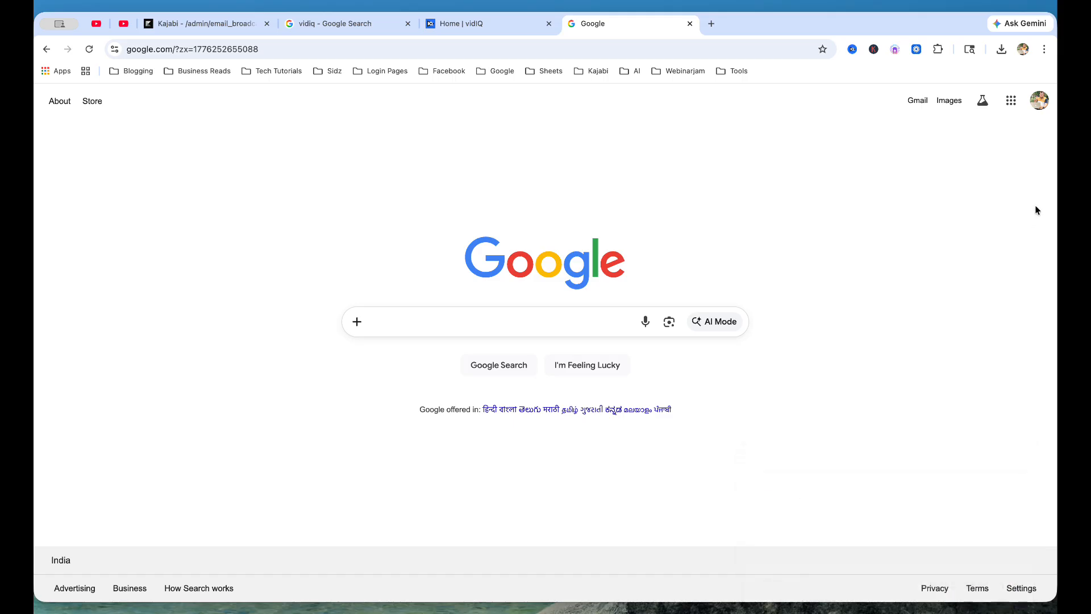
Step: From the Google profile panel, expand 'Show more accounts' and switch to another signed-in account
left_click(1043, 107)
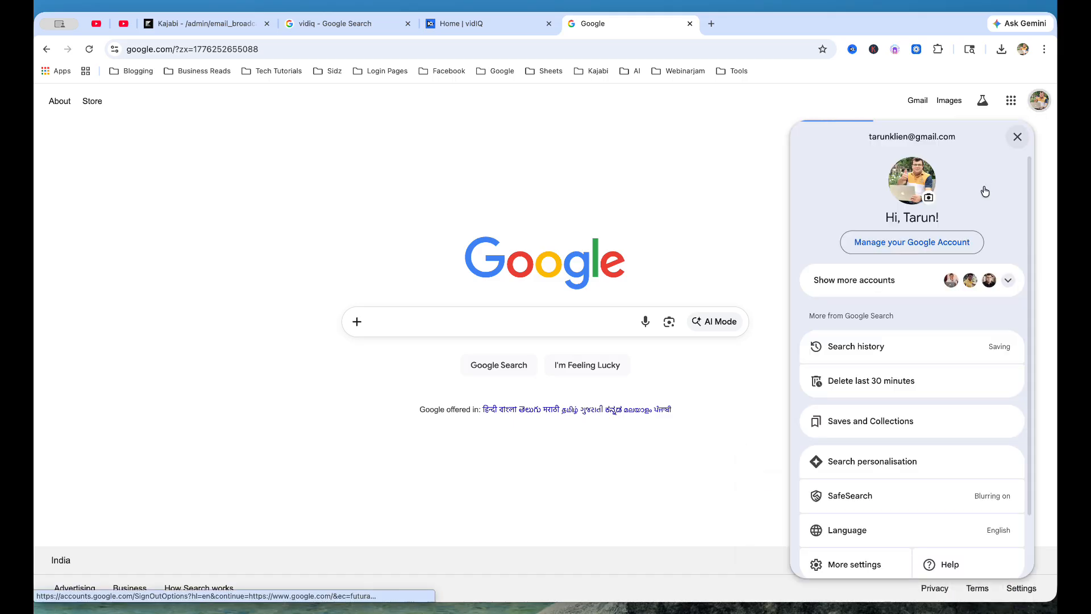
left_click(1040, 101)
left_click(1039, 100)
scroll(930, 406, "down", 2)
scroll(930, 406, "up", 2)
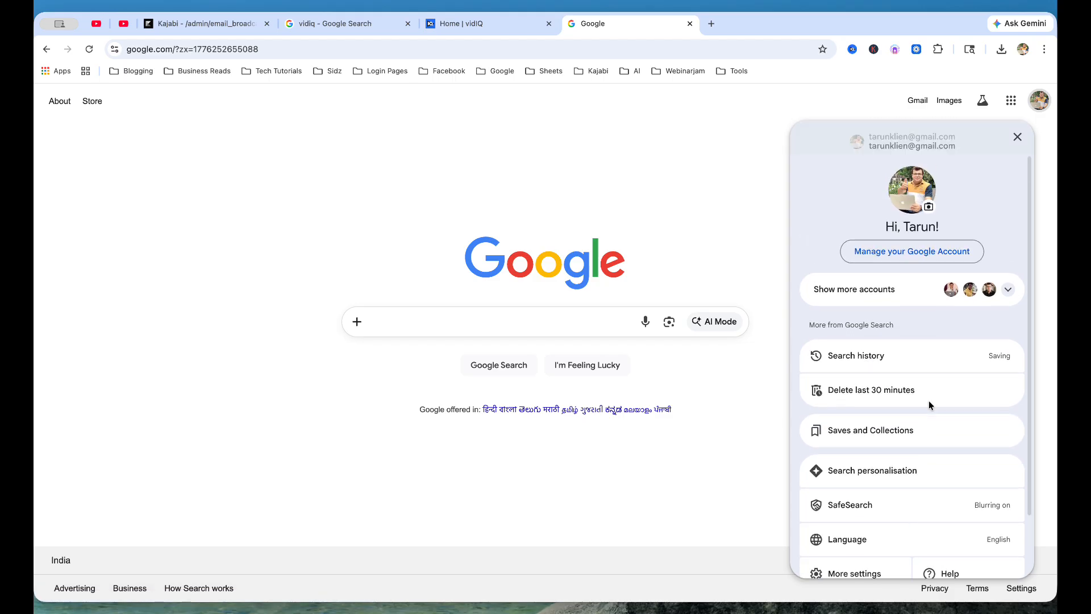
left_click(1012, 286)
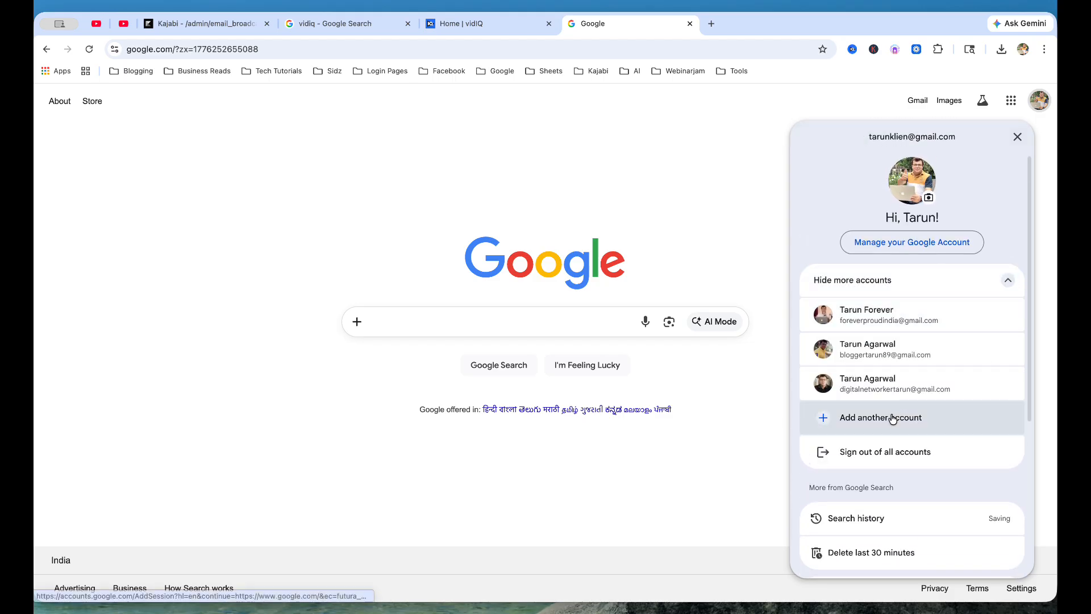
left_click(893, 354)
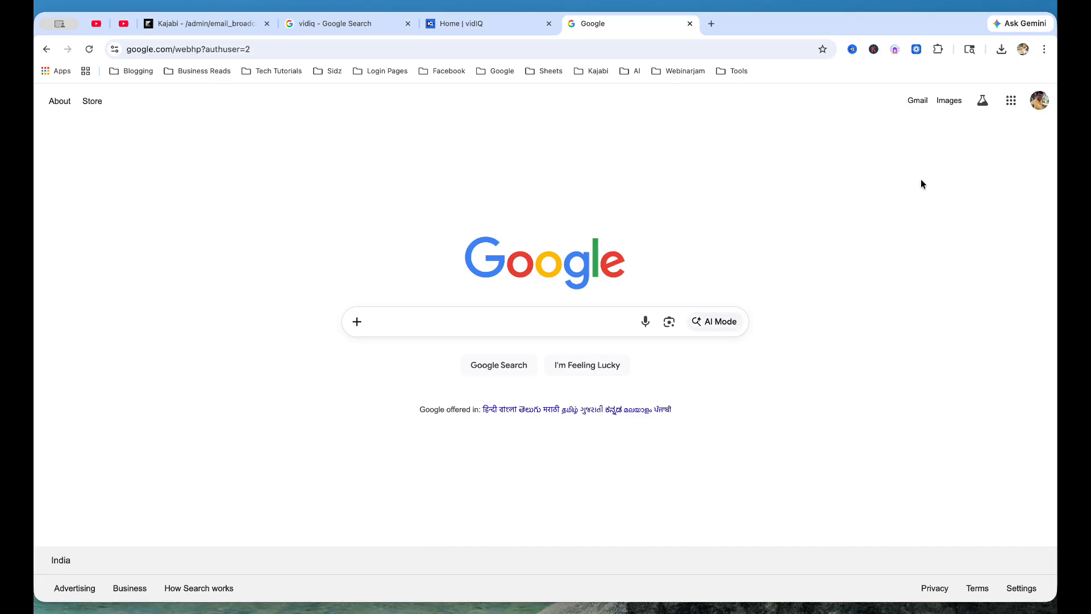
Step: Load youtube.com and open the account menu for the switched account
left_click(537, 52)
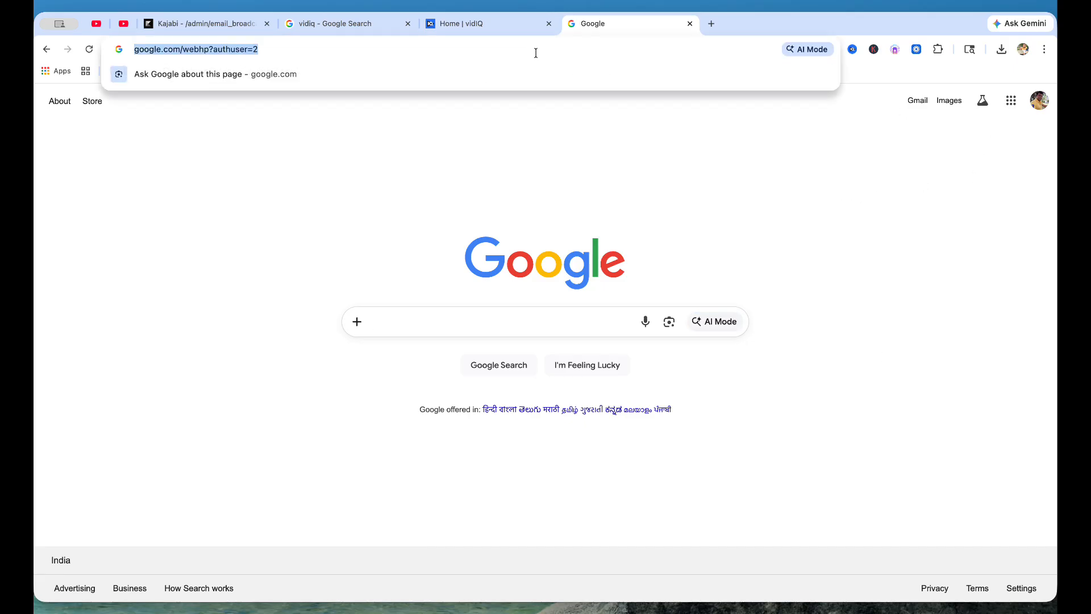
type("youtube.com")
key("Return")
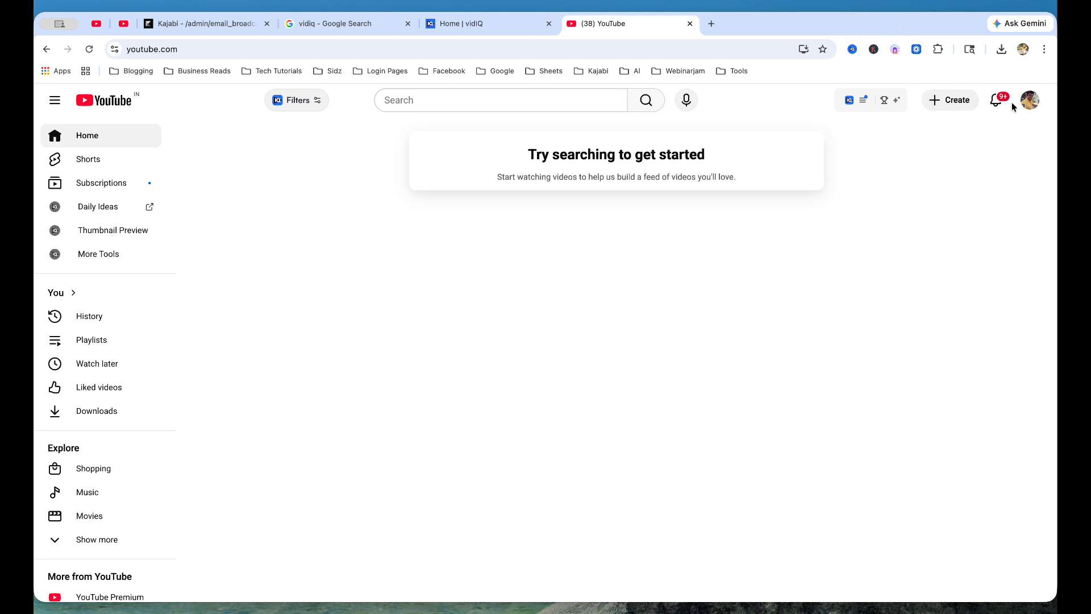
left_click(1030, 102)
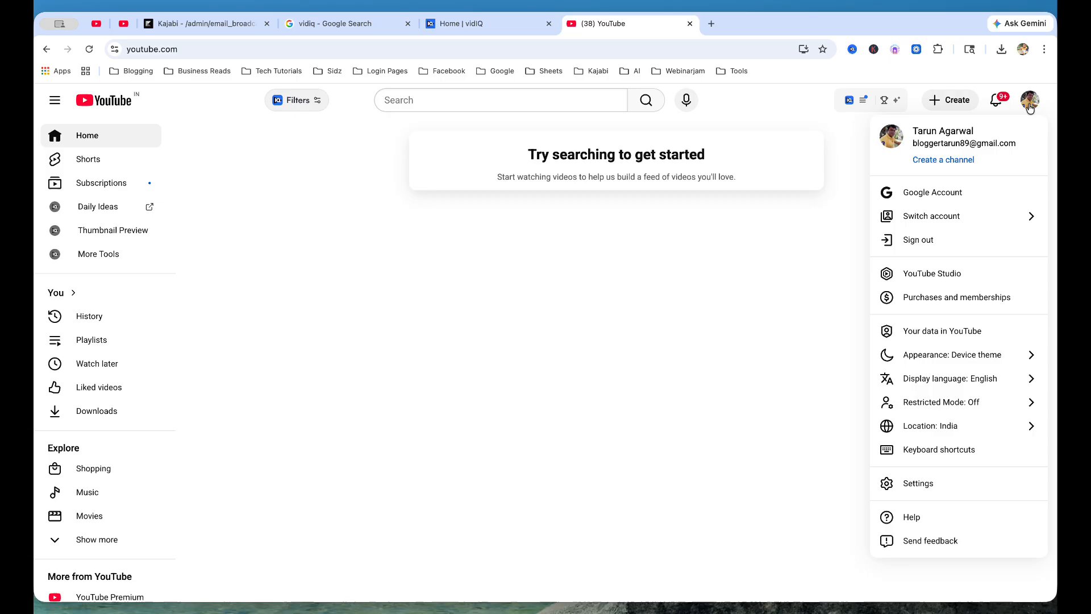
Step: Start creating a channel, replace the suggested handle with a custom one, and add 'POV' to the name
left_click(940, 164)
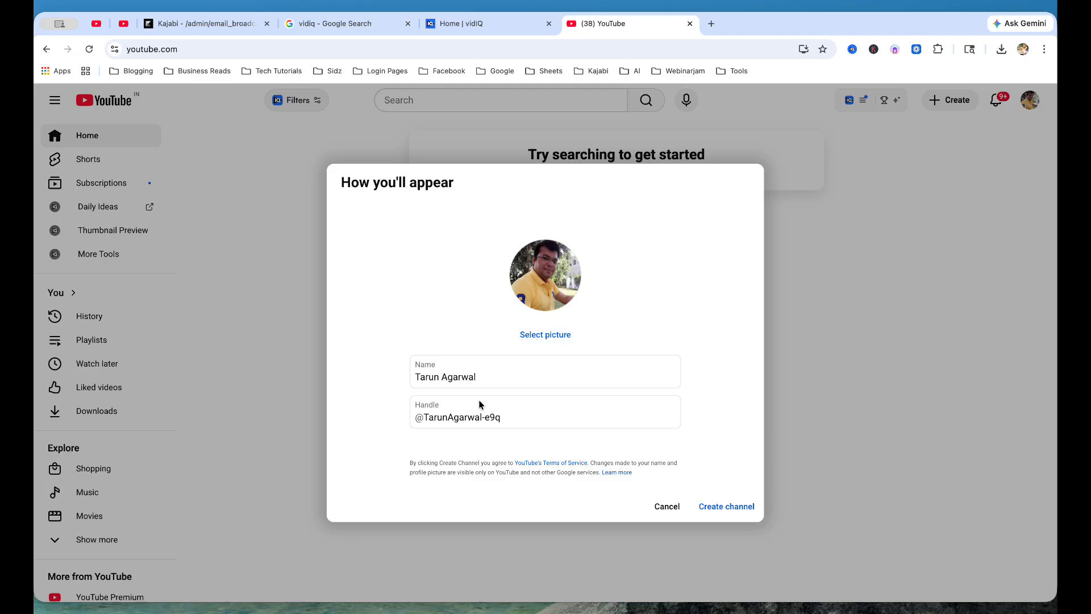
left_click_drag(509, 418, 423, 419)
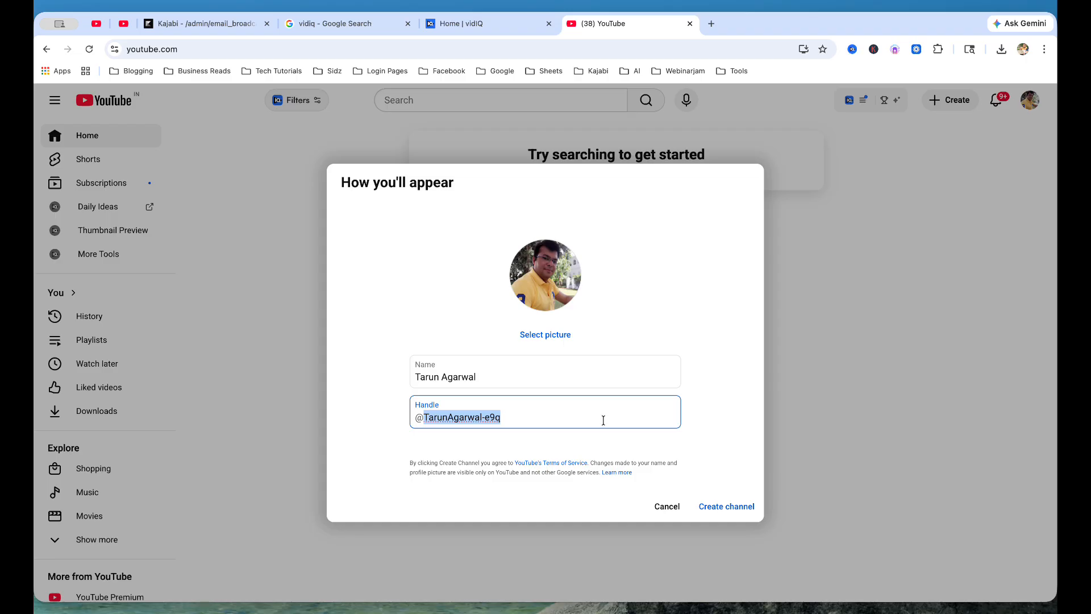
type("tarunklienpov")
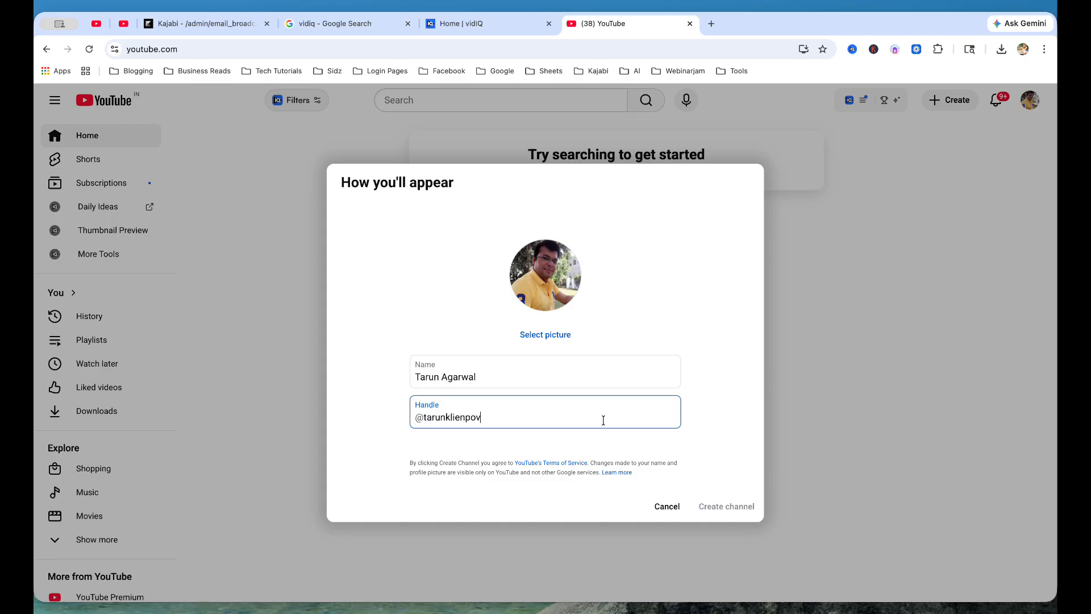
left_click(512, 377)
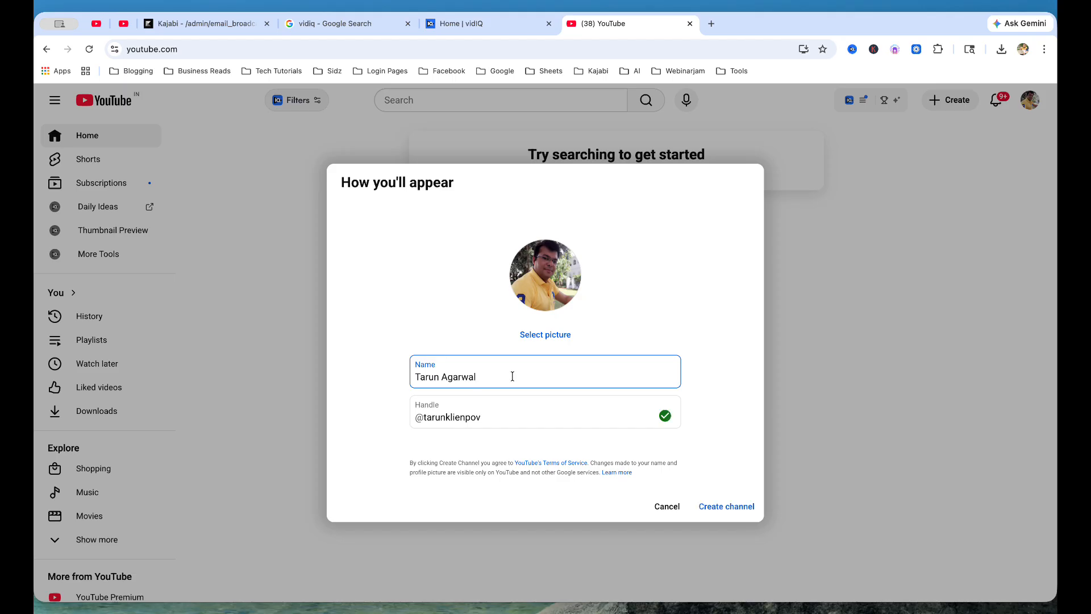
type("POV")
type("-")
Step: Confirm 'Create channel' in the How you'll appear dialog
left_click(730, 507)
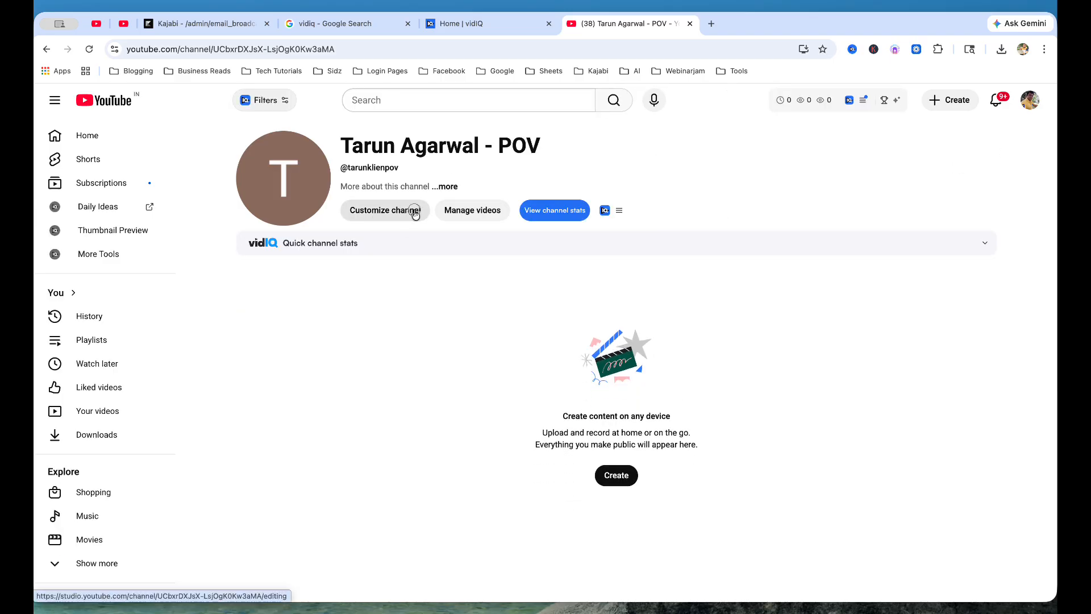
Step: Upload 'my point of view.png' as the channel banner and accept the crop
left_click(398, 214)
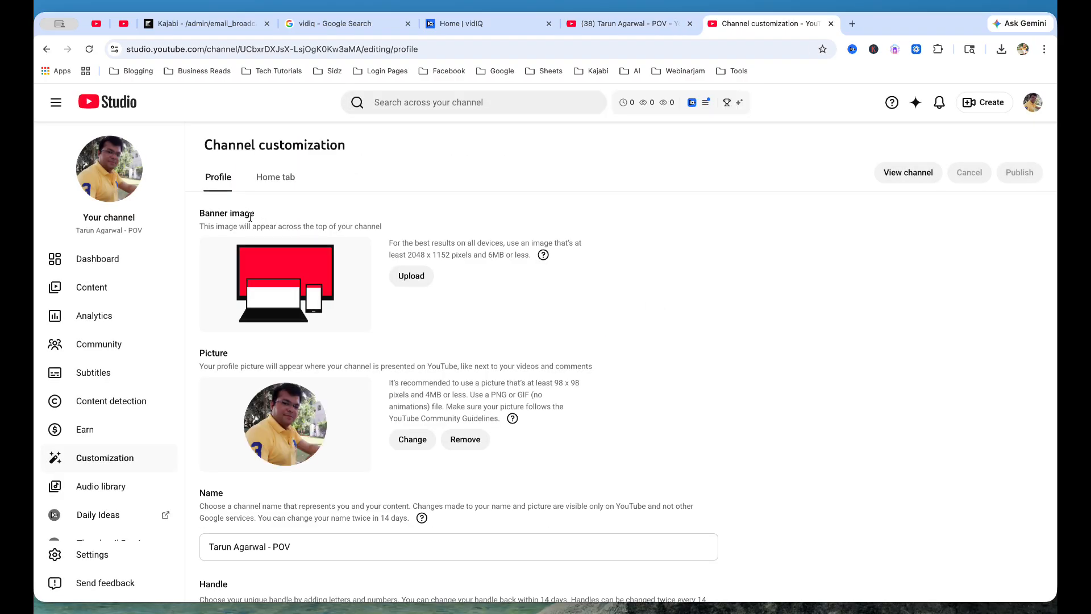
left_click(412, 279)
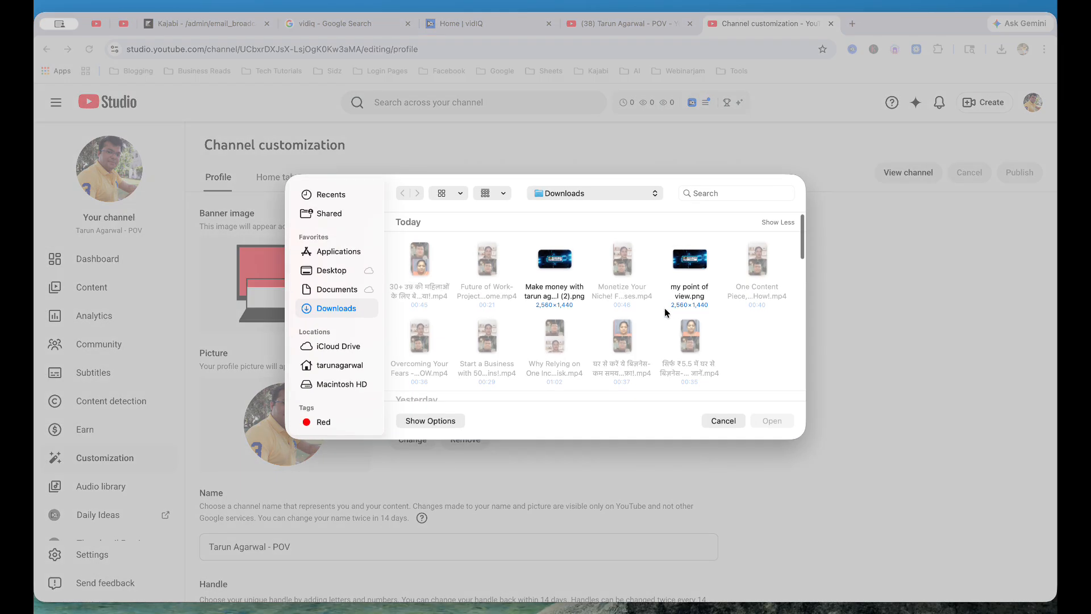
left_click(702, 277)
left_click(775, 421)
left_click(807, 536)
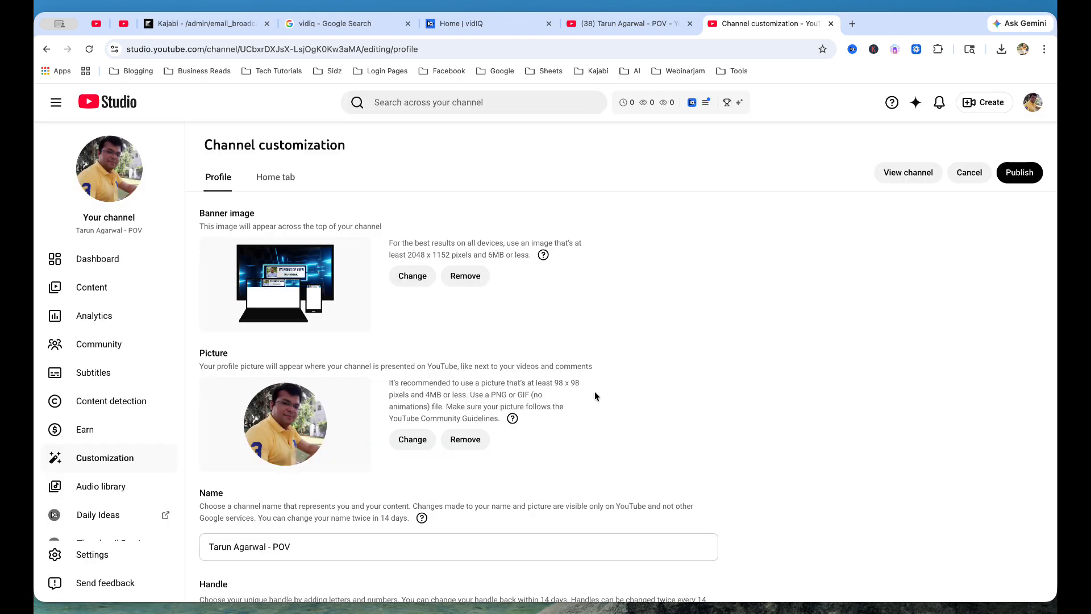
scroll(436, 427, "down", 4)
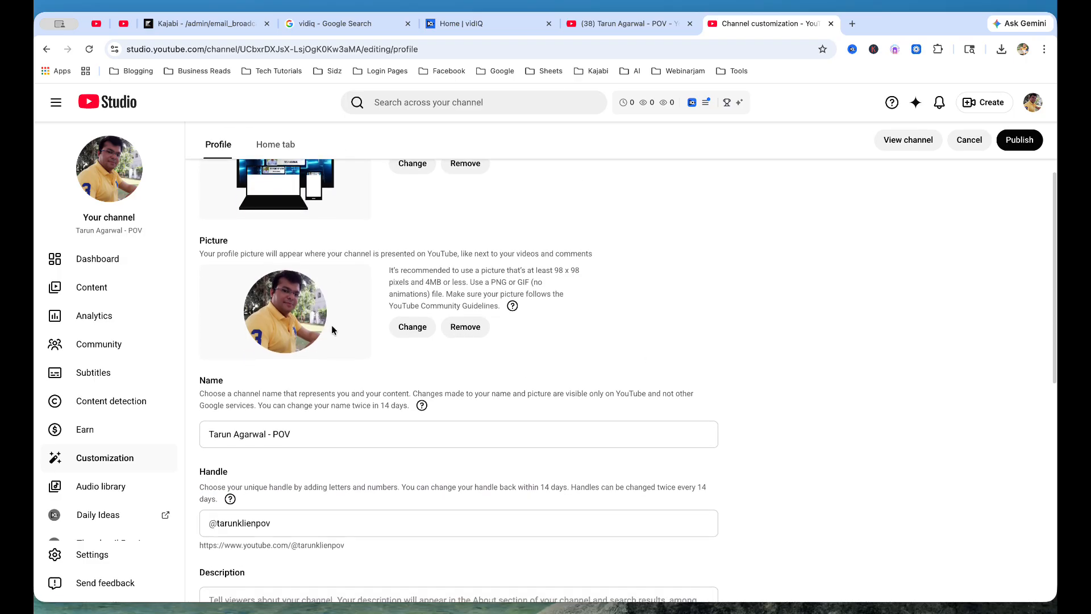
scroll(526, 380, "down", 7)
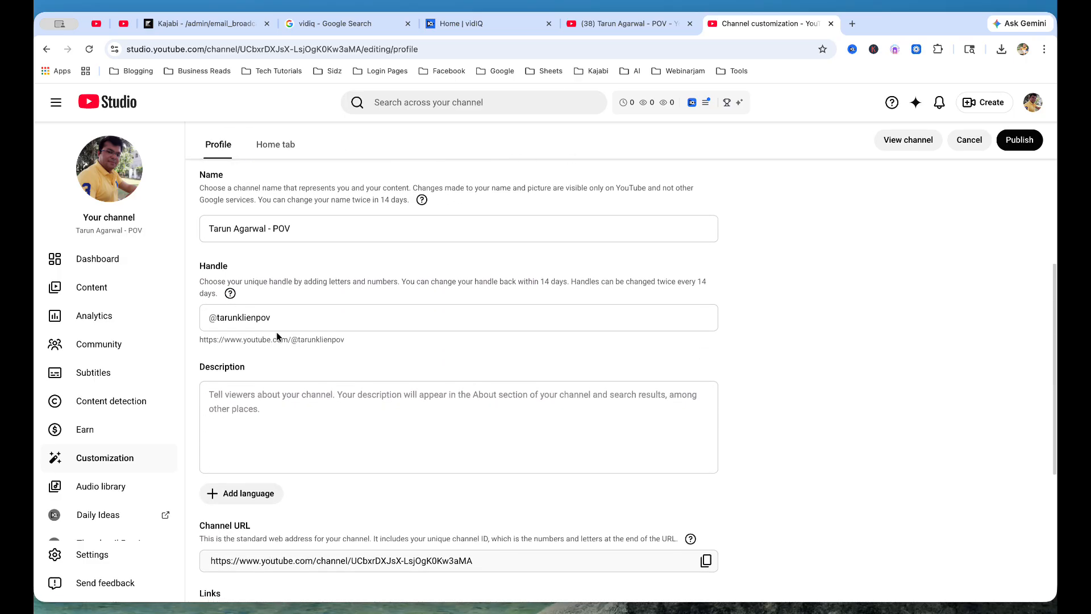
scroll(244, 335, "down", 3)
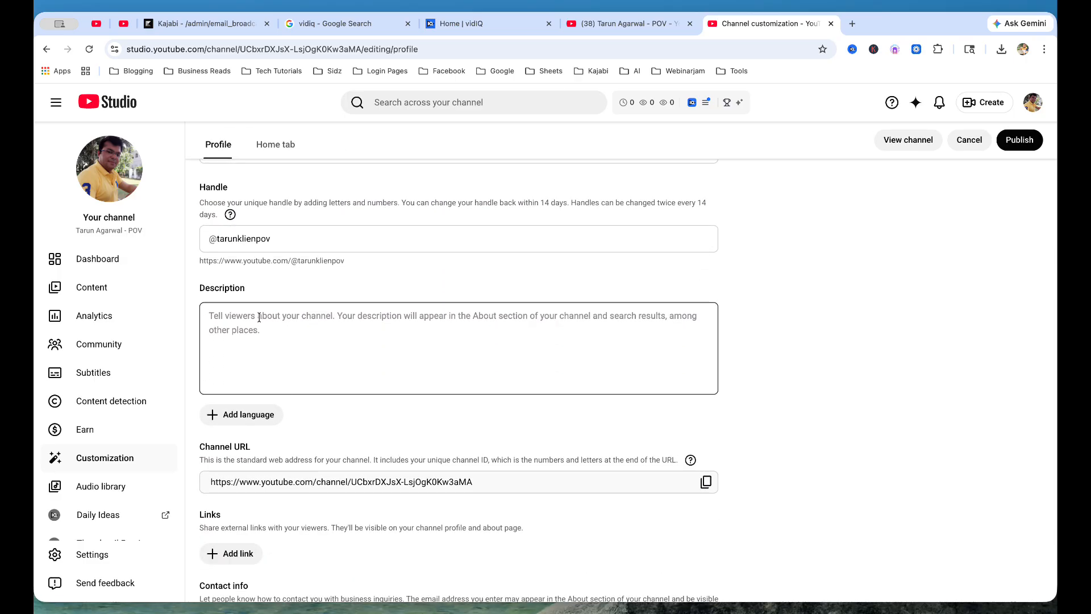
Step: Write the description 'In this channel, i am going to share my point of view on various trending topics', fixing typos
left_click(263, 327)
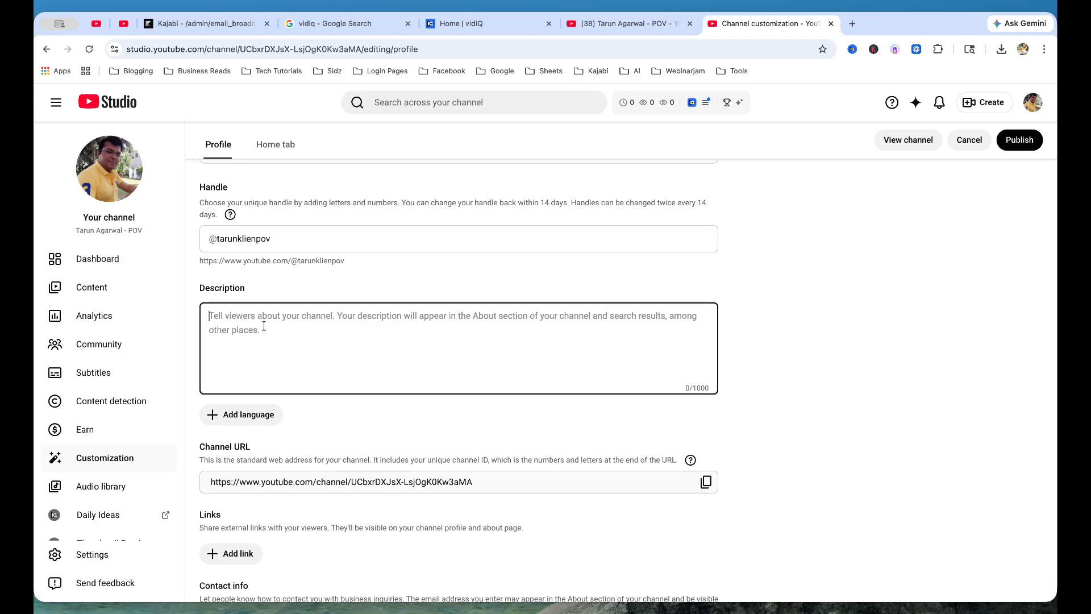
type("In this channe")
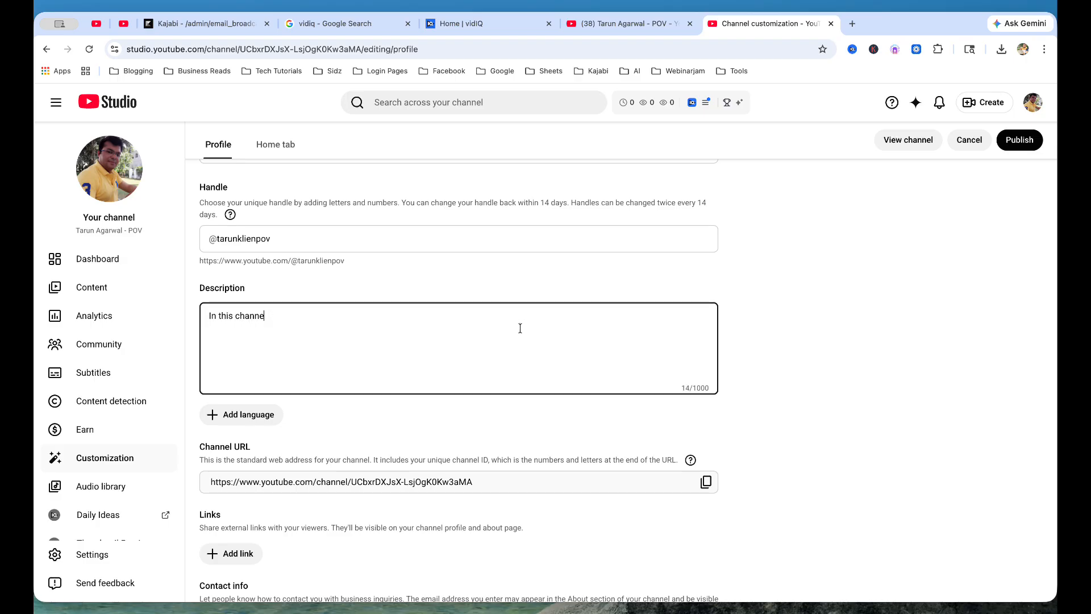
type("l, i am going to share my piint")
key("BackSpace")
type("oin")
type("t of view on variuos topics")
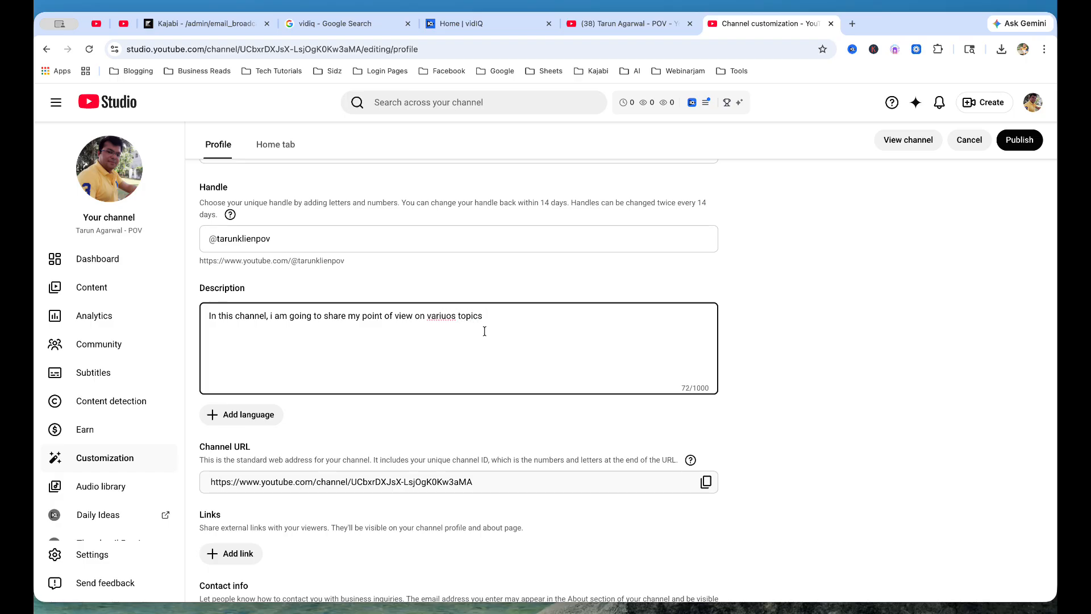
right_click(442, 316)
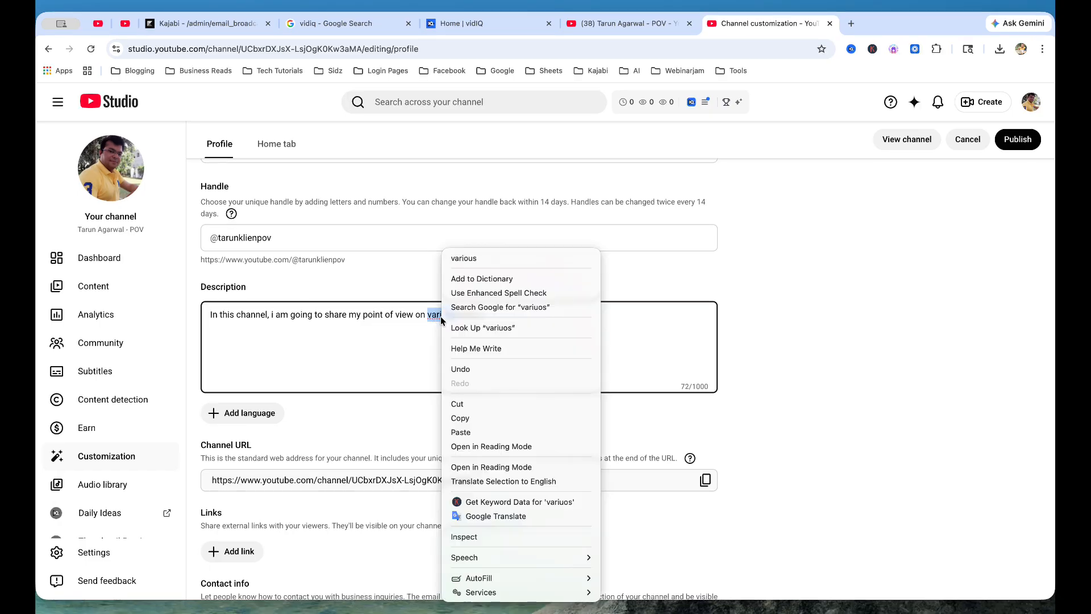
left_click(492, 260)
double_click(470, 314)
type("tednin")
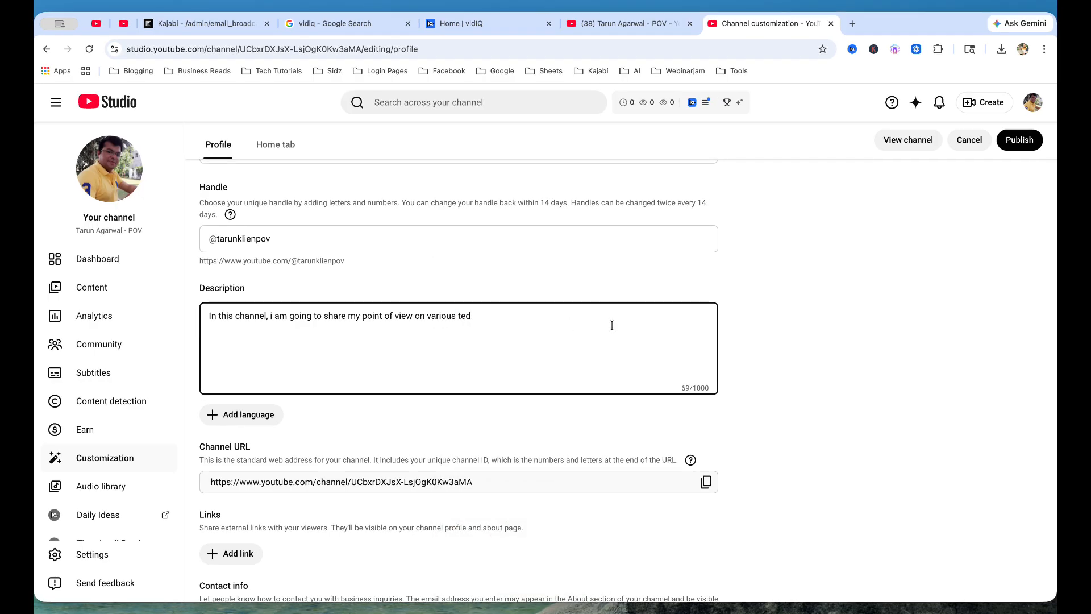
key("BackSpace")
type("ending topics.")
scroll(759, 424, "down", 3)
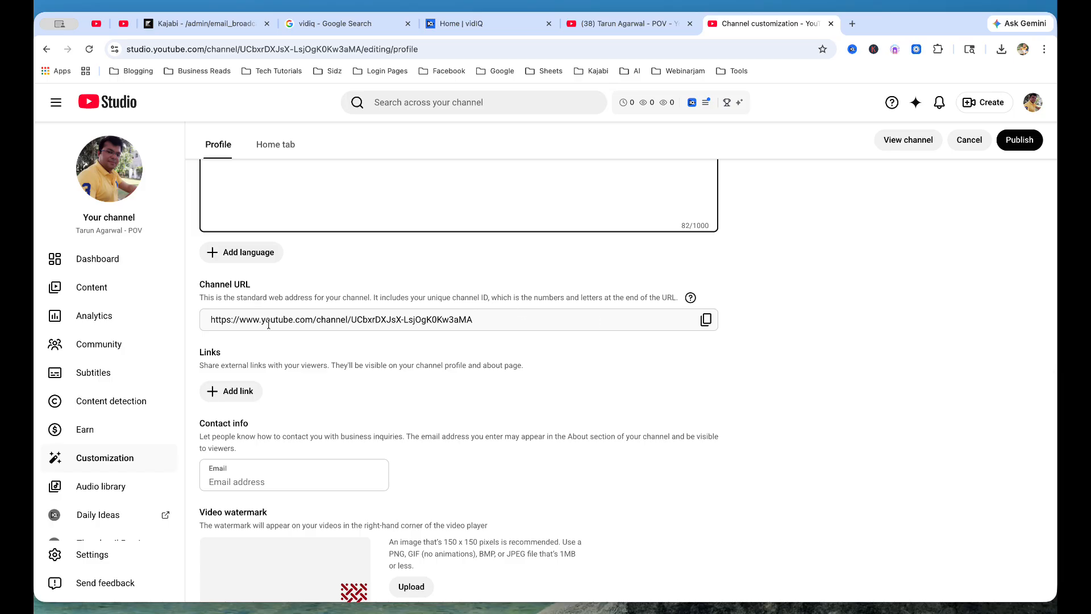
Step: Add an 'Instagram' link pointing to the owner's Instagram profile URL
left_click(382, 320)
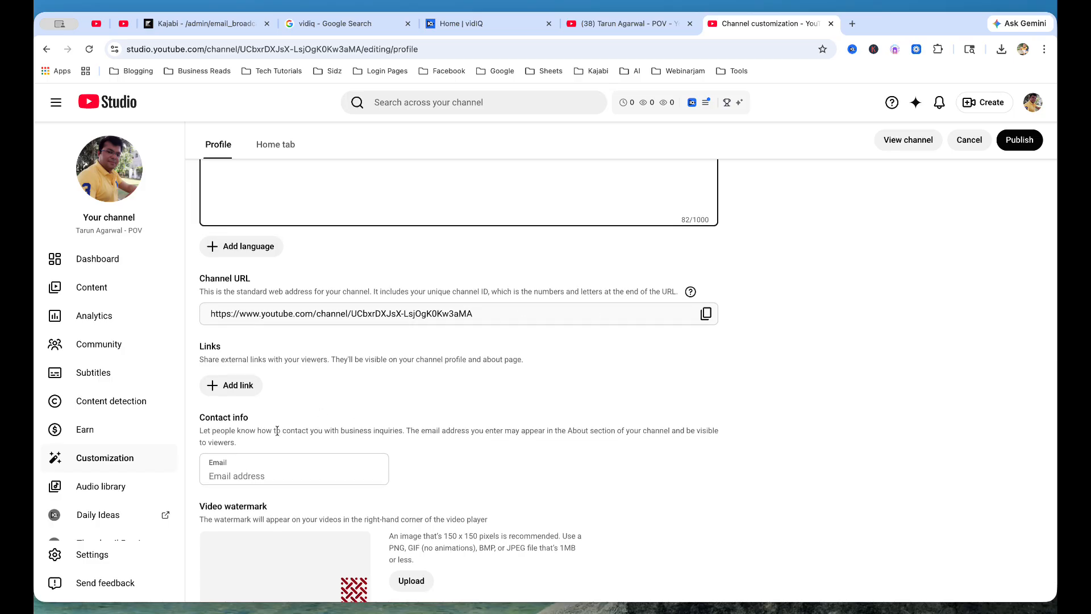
left_click(254, 390)
left_click(273, 395)
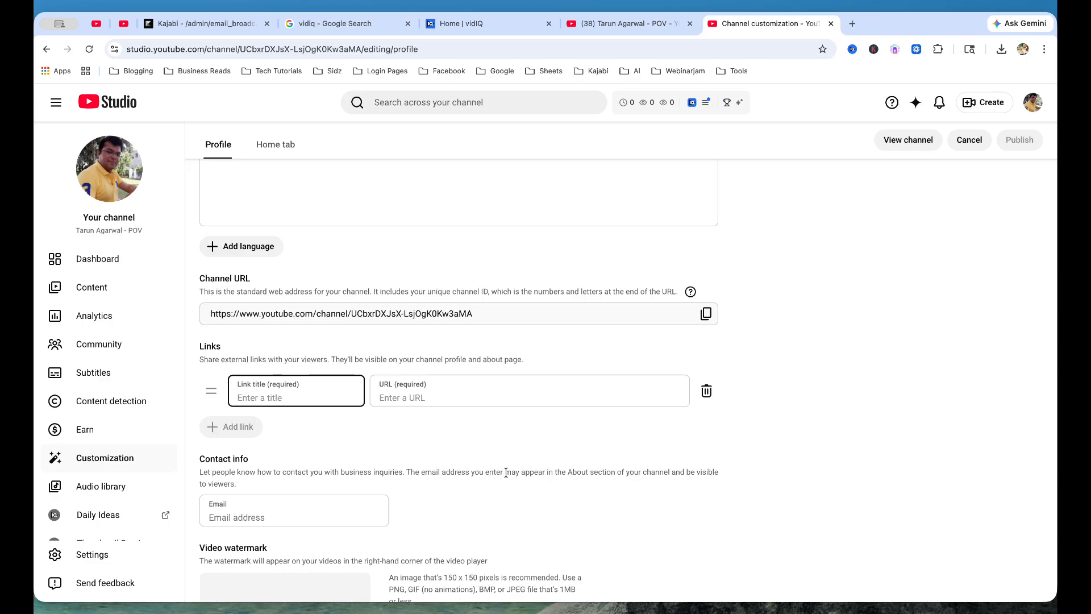
type("Instagram")
left_click(427, 397)
type("https:/")
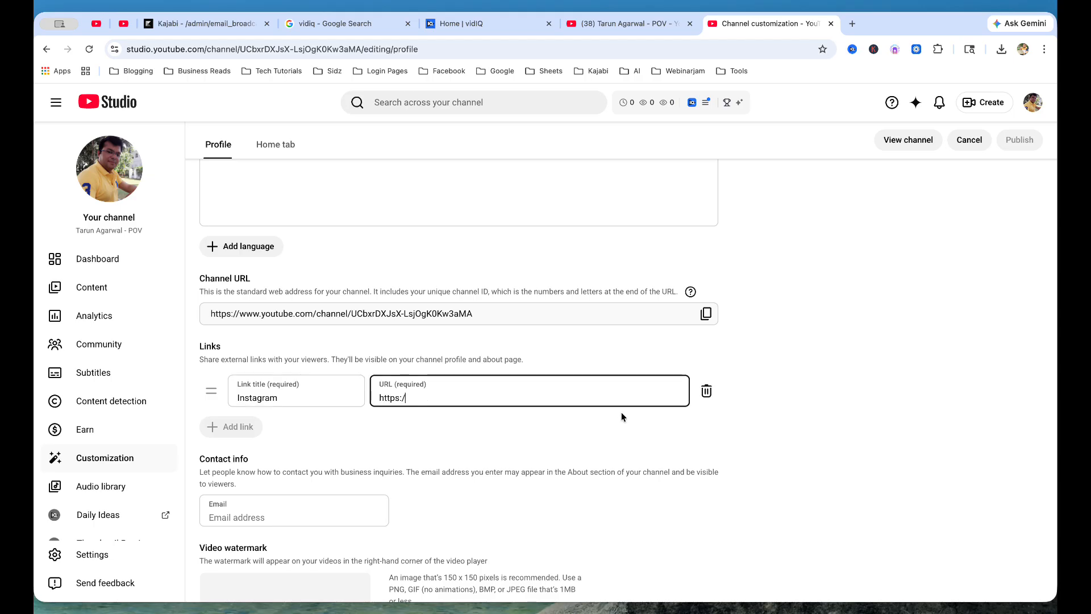
type("/www.instagram")
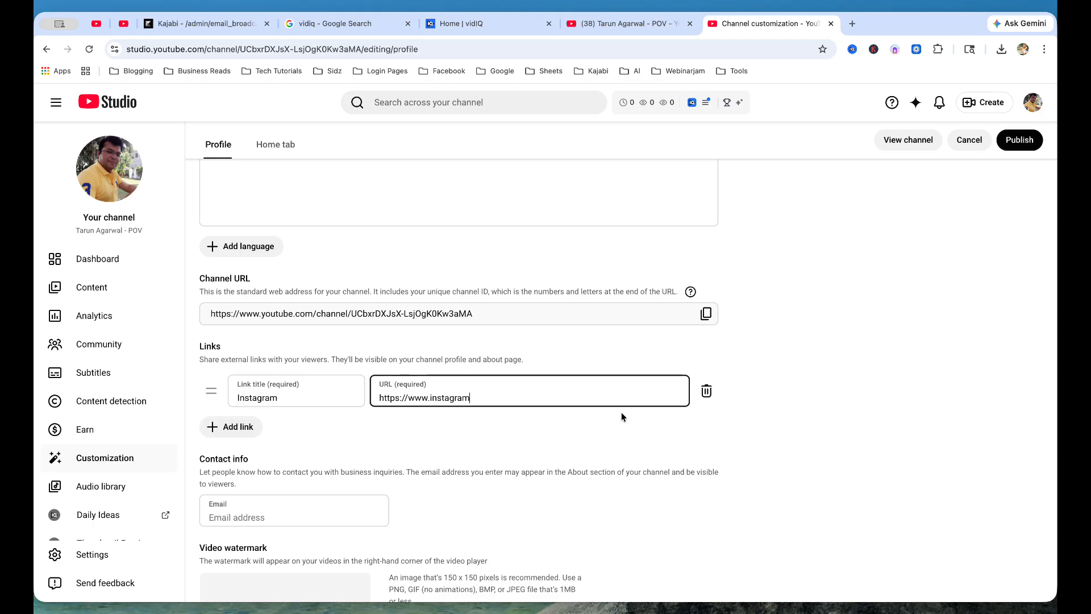
type(".com/tarunklien")
scroll(551, 546, "down", 2)
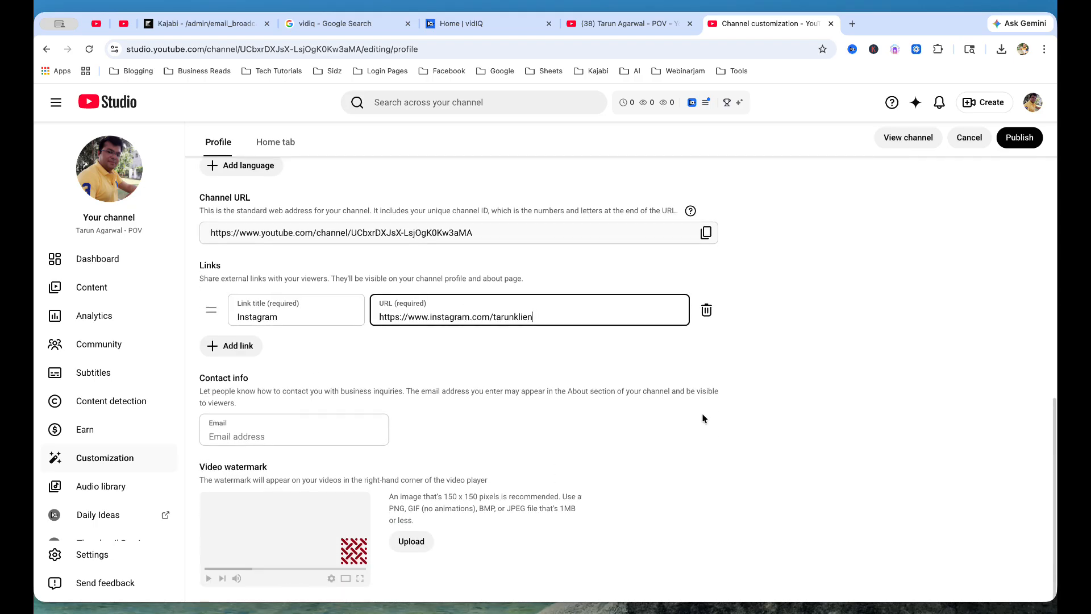
Step: Enter the business e-mail address in the Contact info Email field
left_click(253, 438)
left_click(731, 431)
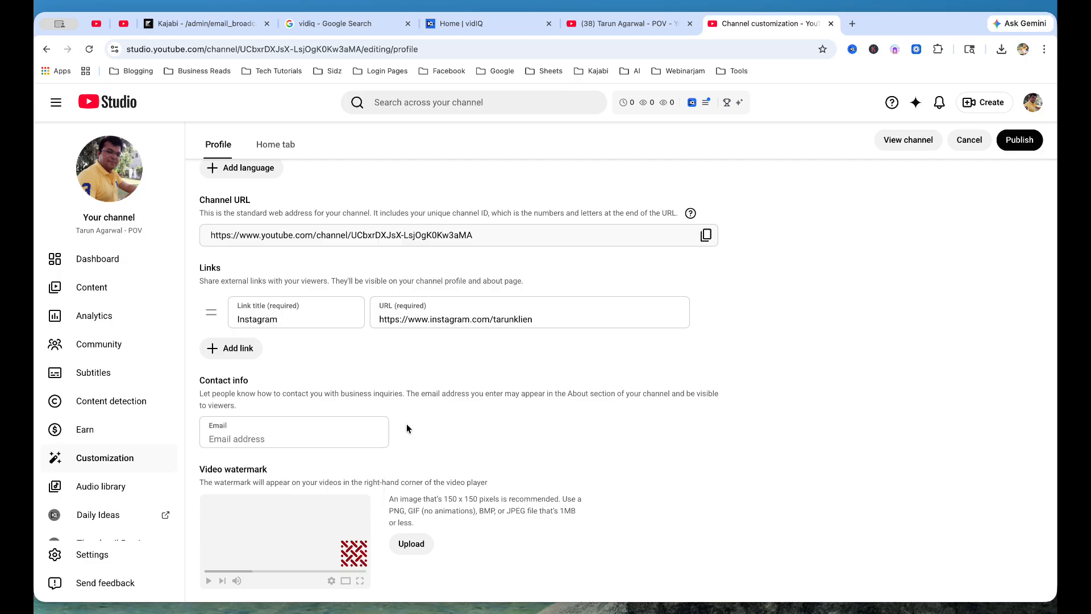
left_click(309, 444)
type("bl")
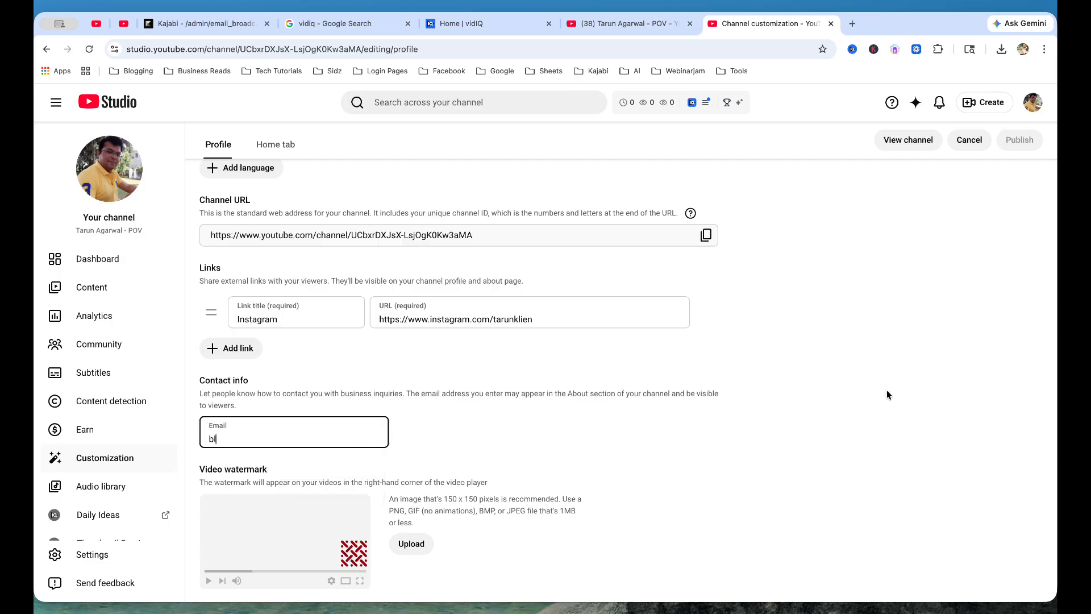
type("oggertar")
key("BackSpace")
key("BackSpace")
key("BackSpace")
key("BackSpace")
type("duigiug")
key("BackSpace")
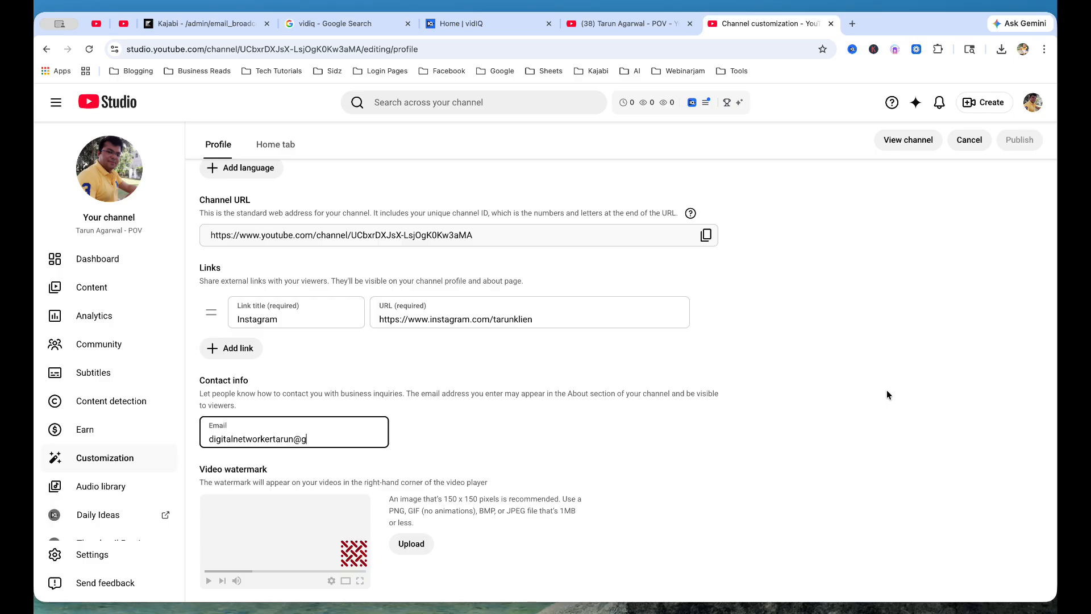
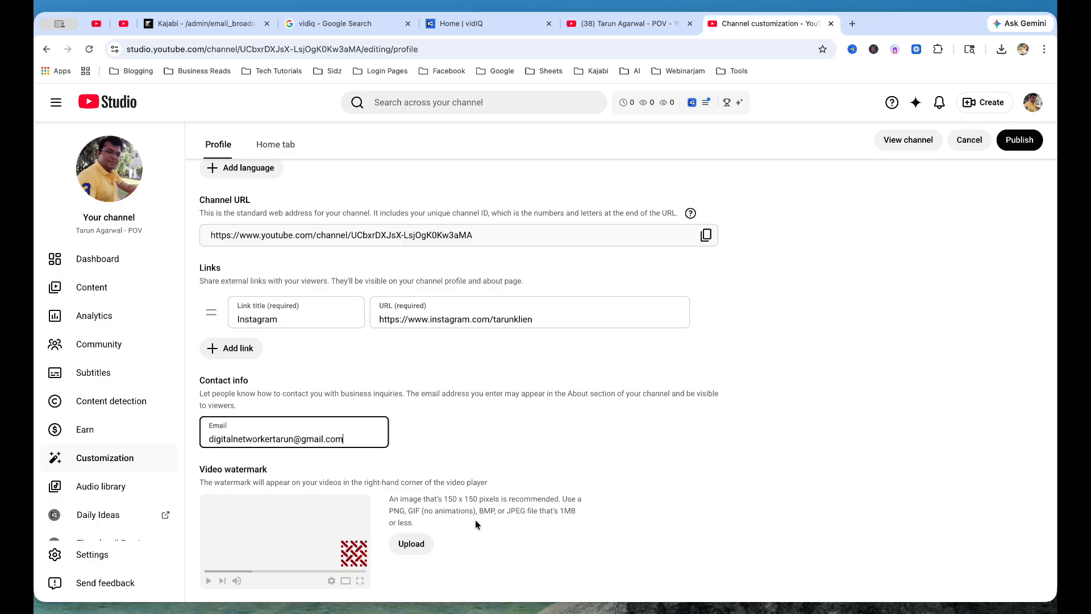
Step: Publish the channel customization changes and review the Profile tab
left_click(1018, 142)
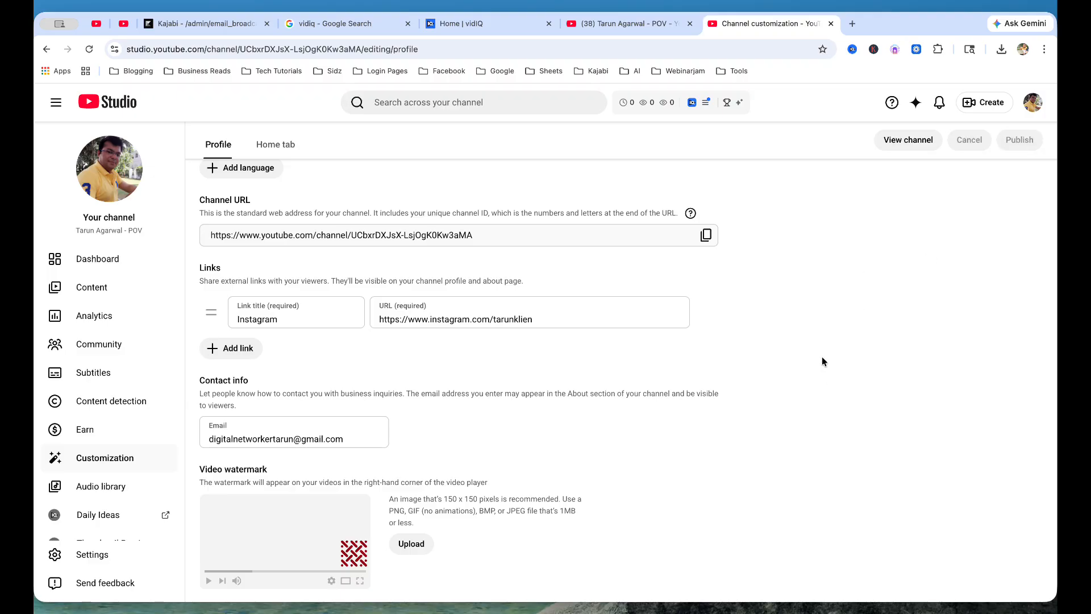
scroll(821, 357, "up", 8)
scroll(823, 361, "down", 3)
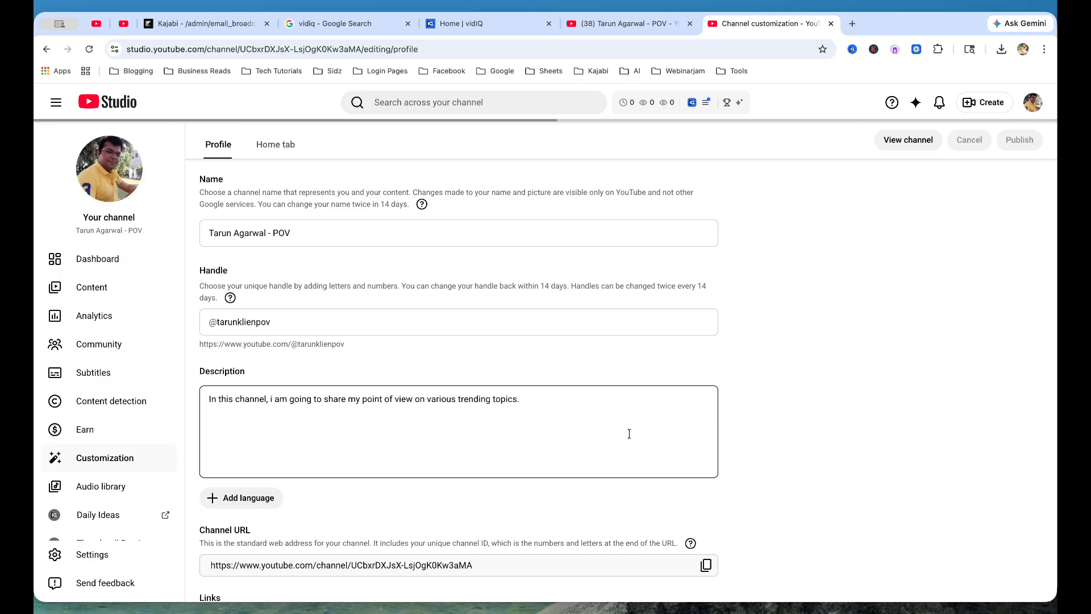
scroll(589, 441, "up", 10)
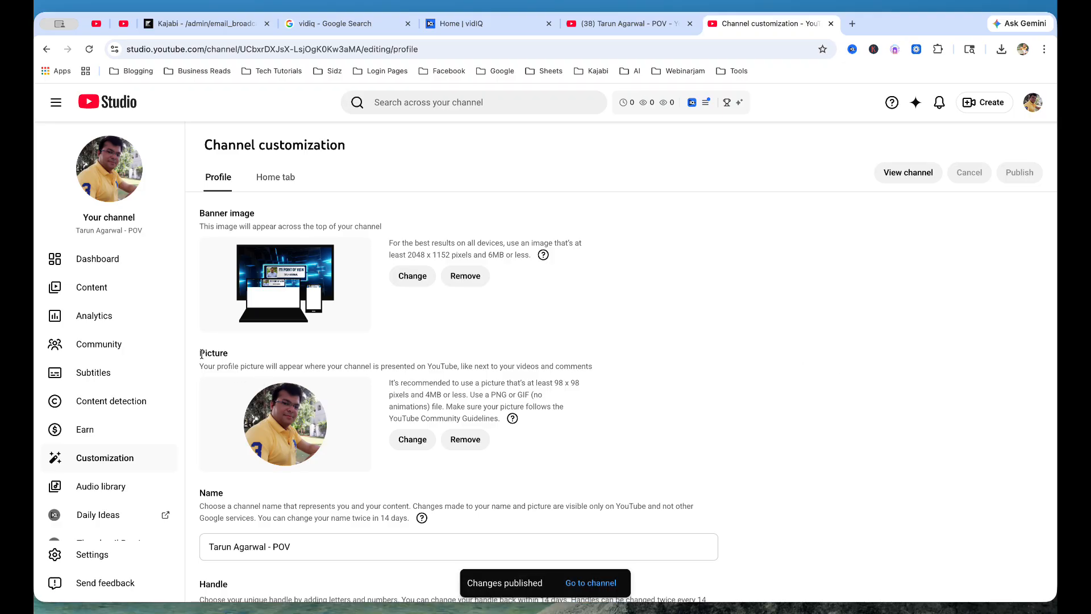
scroll(108, 389, "down", 2)
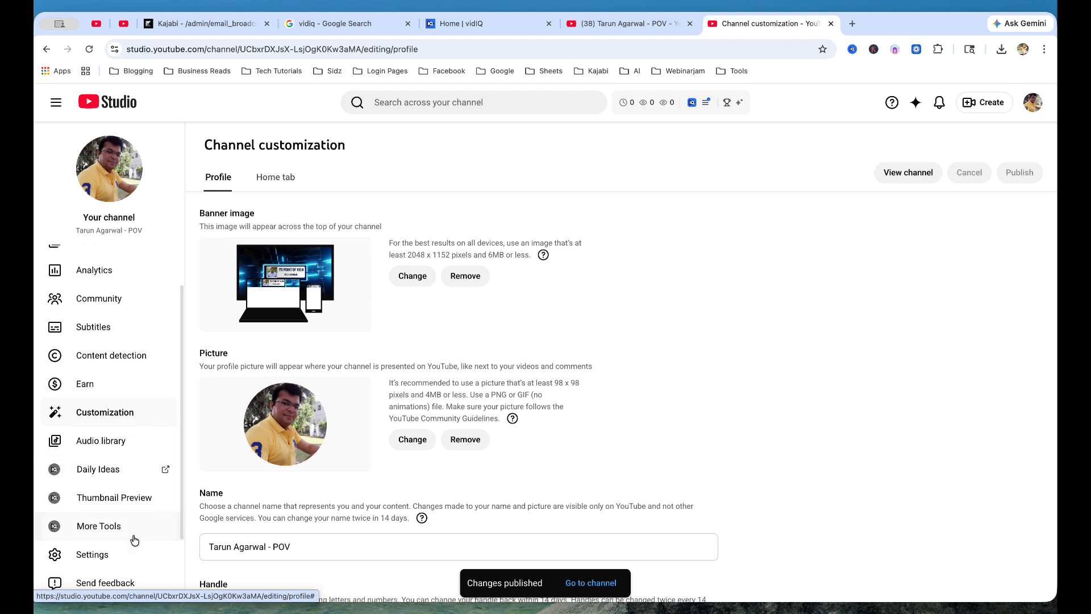
Step: In Settings > General, set the currency to Indian Rupee (INR)
left_click(110, 556)
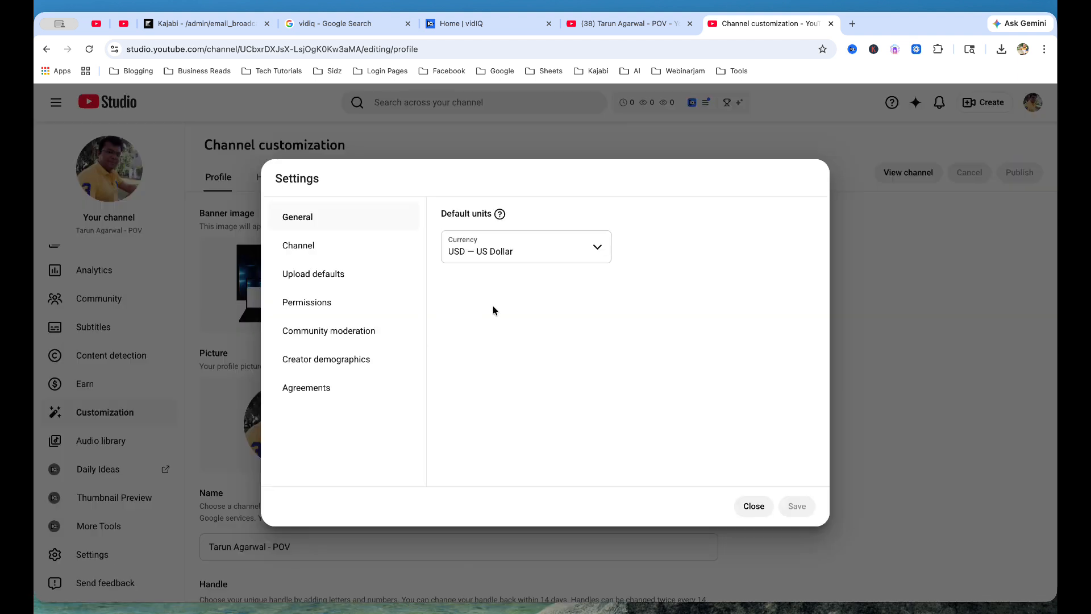
left_click(489, 252)
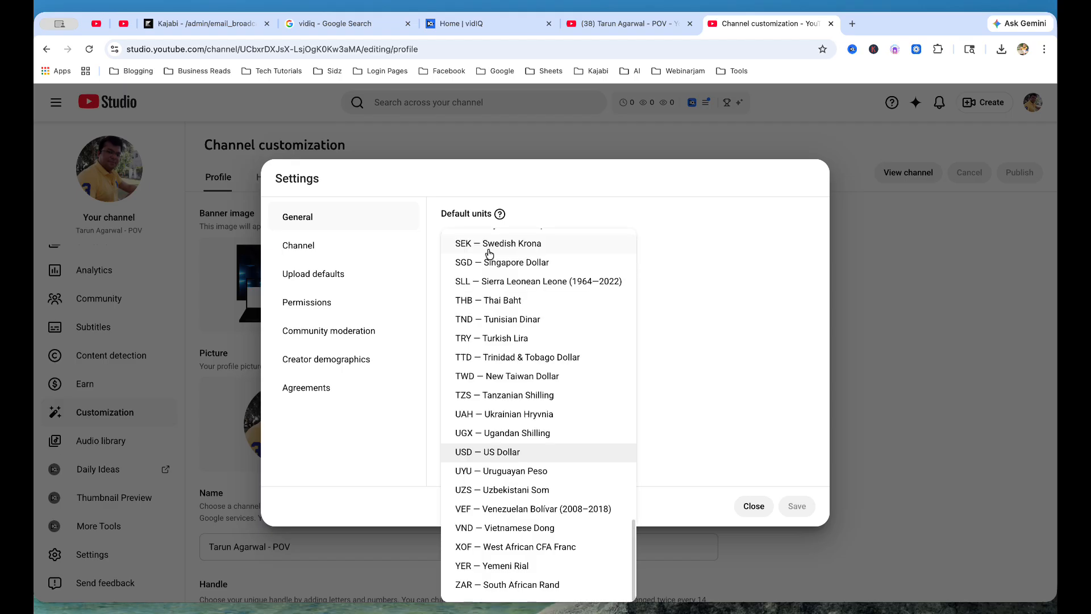
scroll(487, 250, "up", 10)
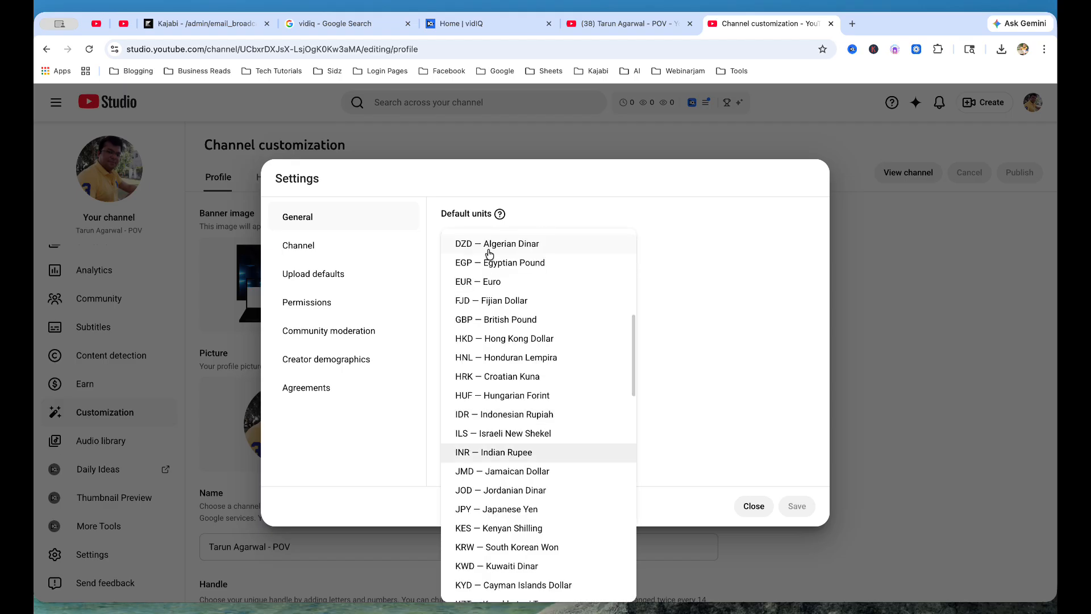
left_click(511, 452)
Step: Under Channel > Basic info, set country to India, add the owner's name as a keyword, and save
left_click(327, 249)
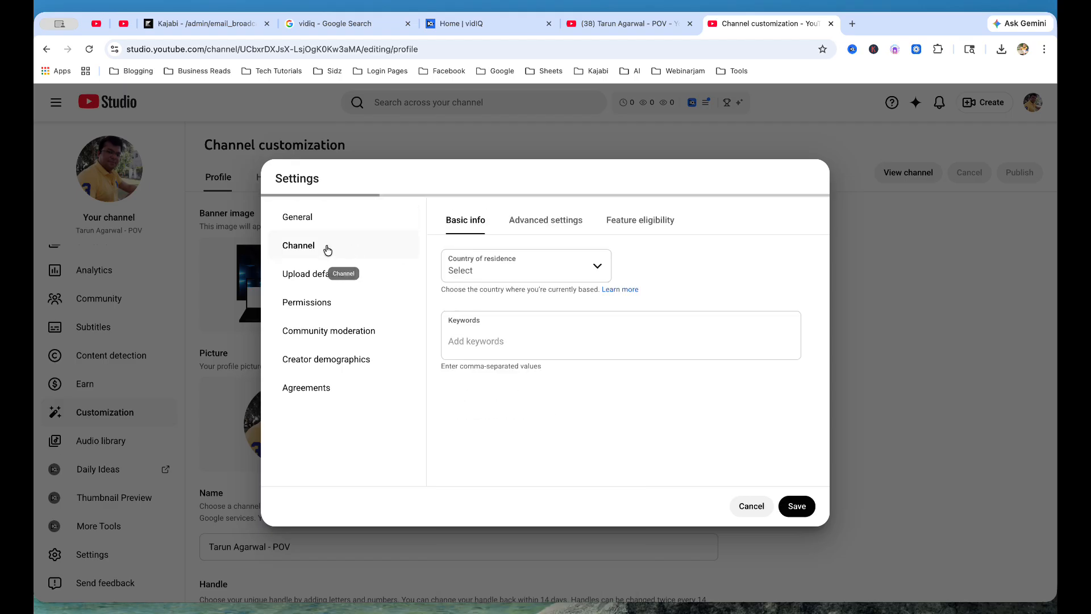
left_click(493, 273)
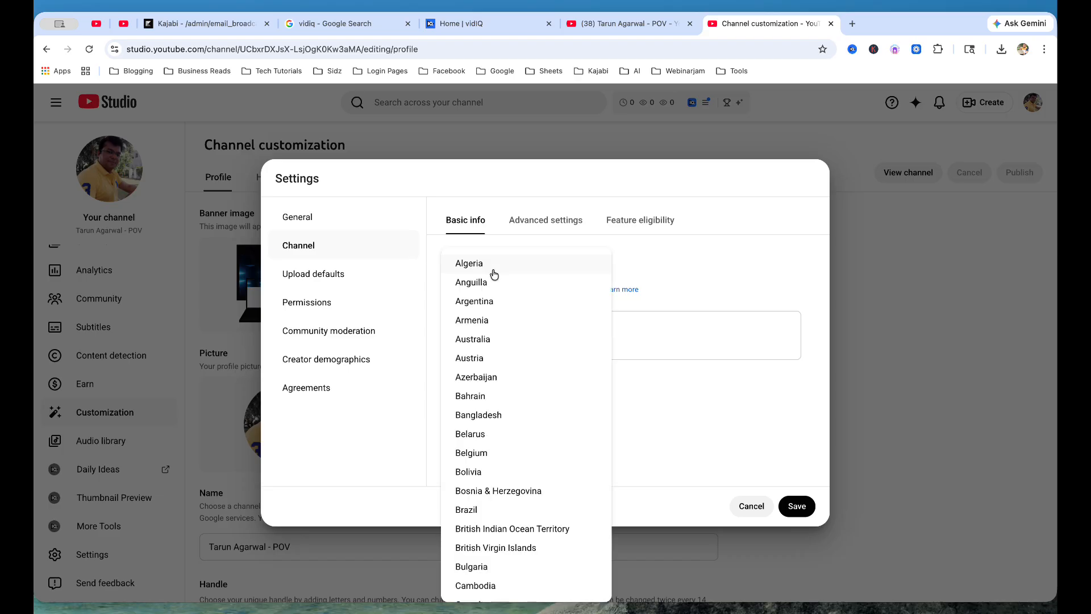
scroll(494, 375, "down", 20)
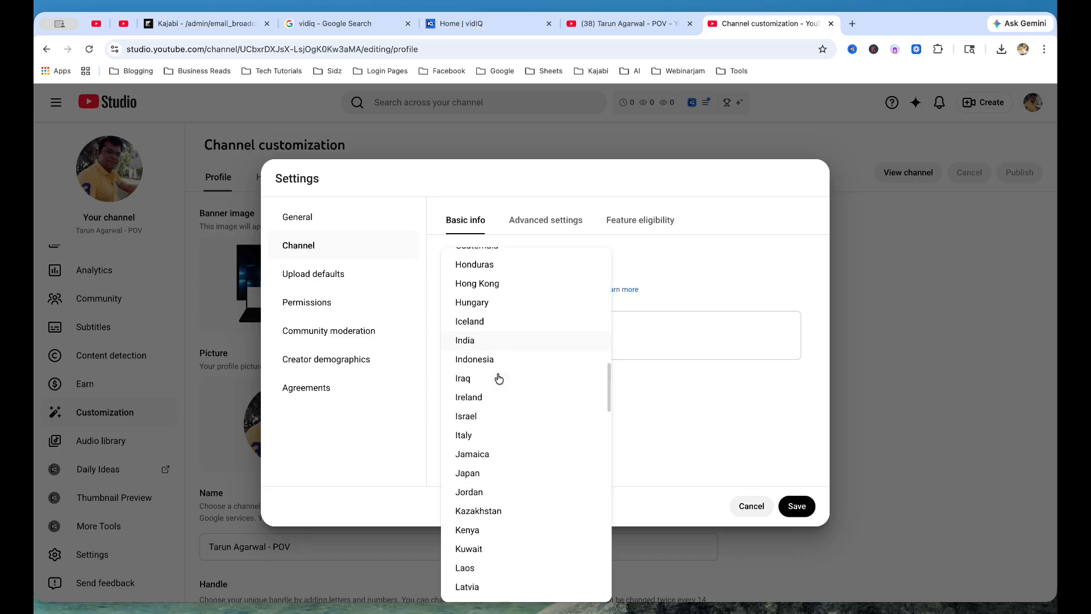
scroll(498, 378, "up", 6)
scroll(498, 377, "up", 5)
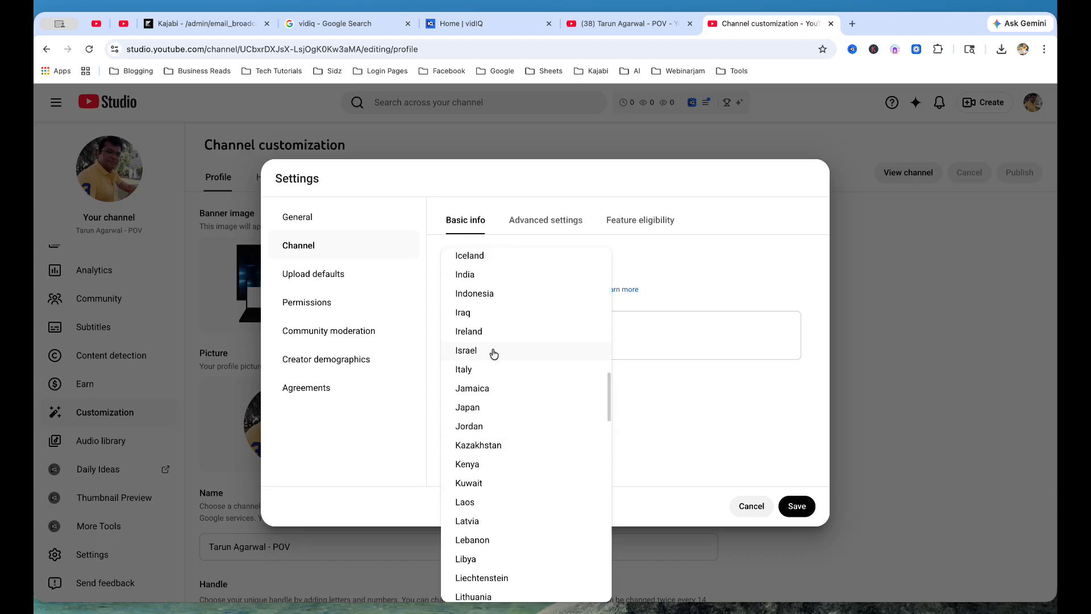
left_click(484, 322)
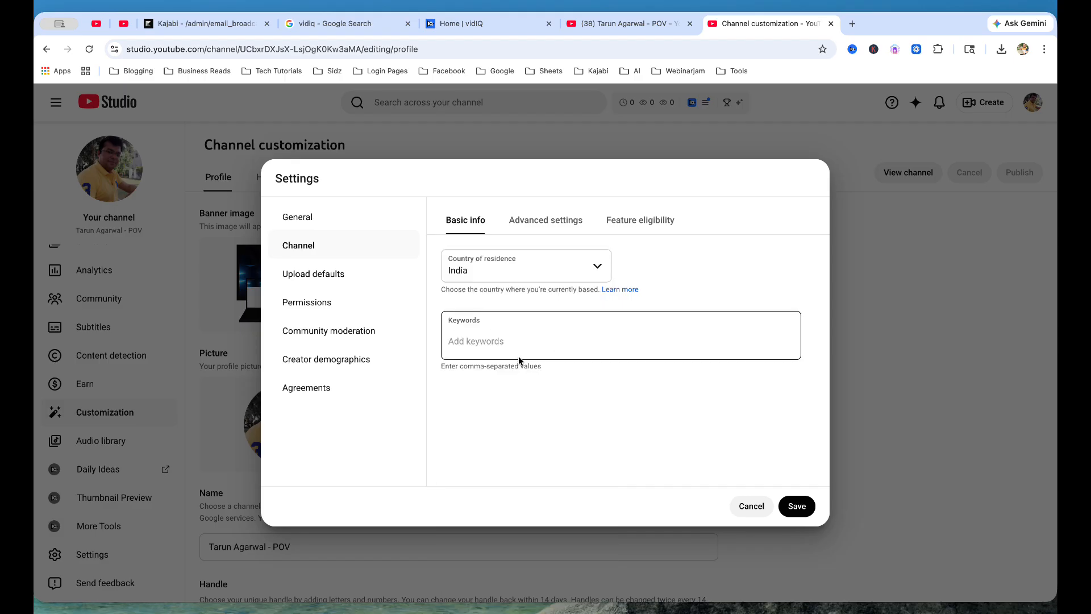
left_click(496, 341)
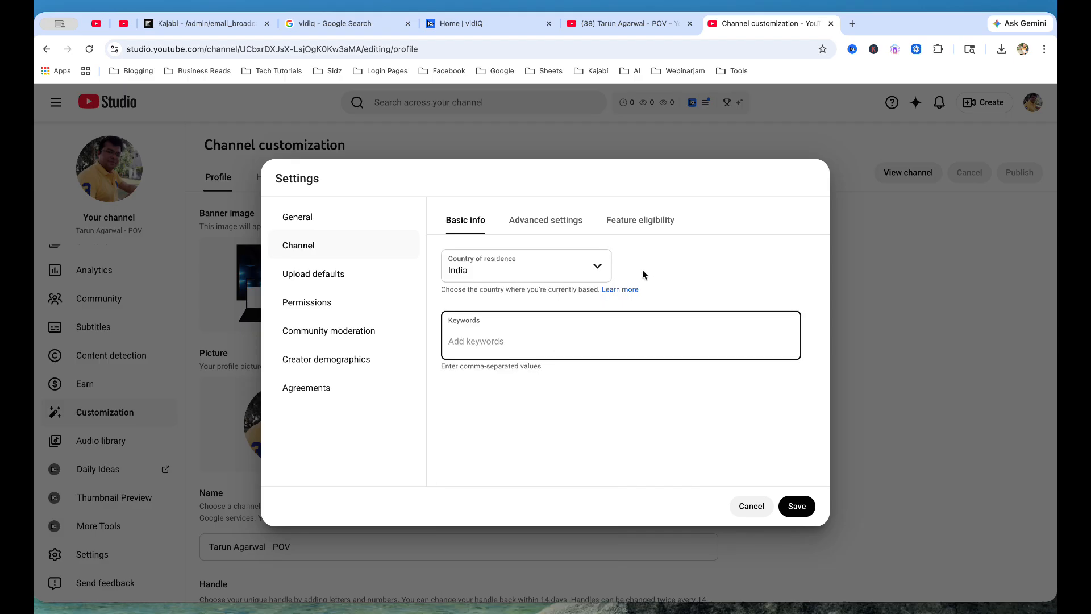
type("tarun agarwal,")
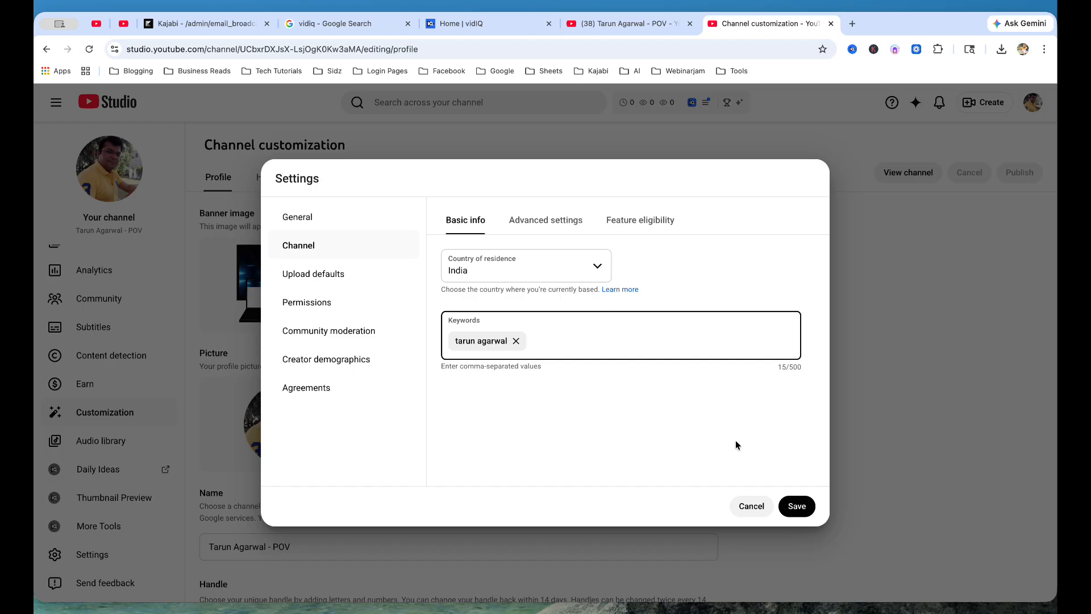
left_click(799, 506)
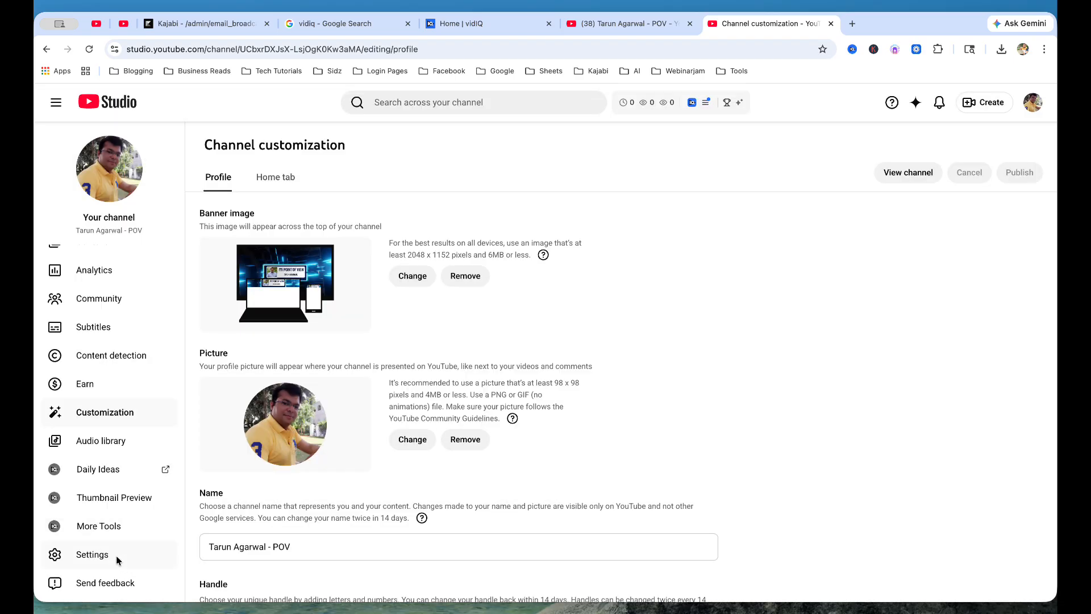
Step: In Settings > Channel > Advanced settings, set the channel as not made for kids
left_click(112, 559)
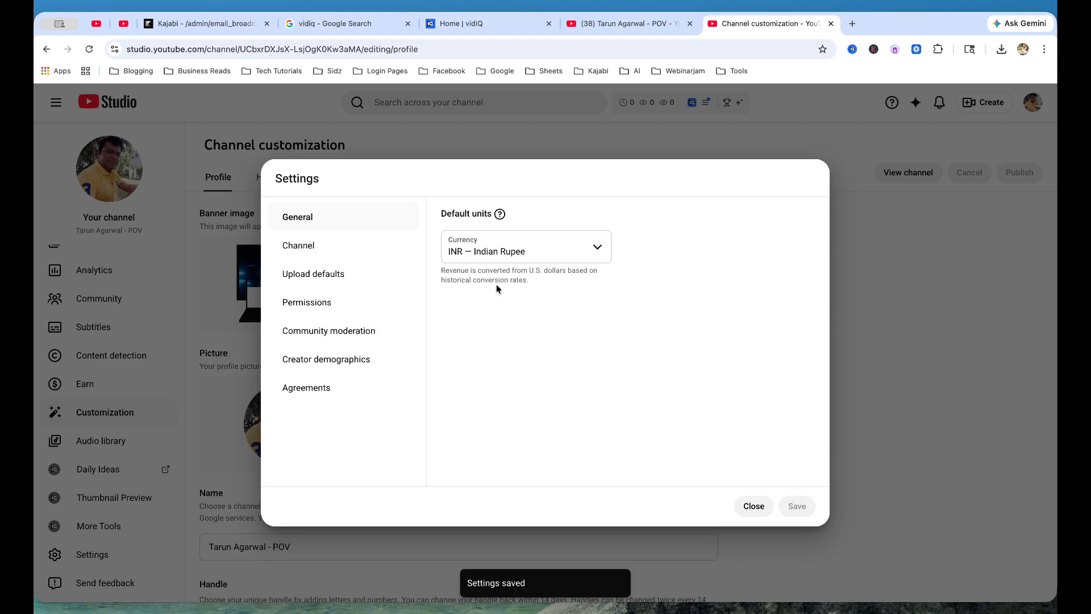
left_click(342, 245)
left_click(556, 232)
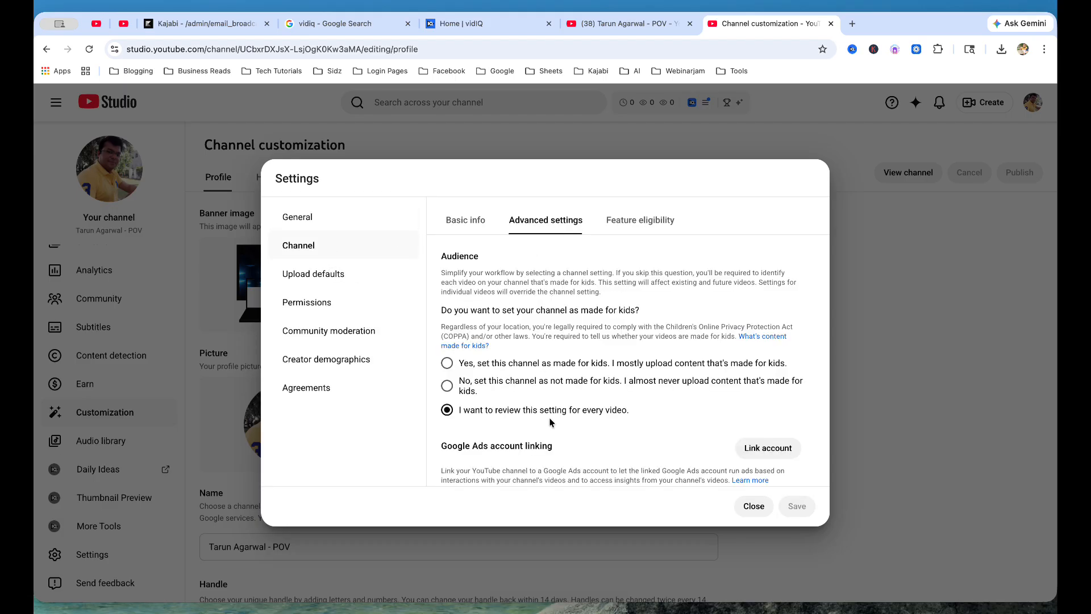
scroll(550, 422, "down", 2)
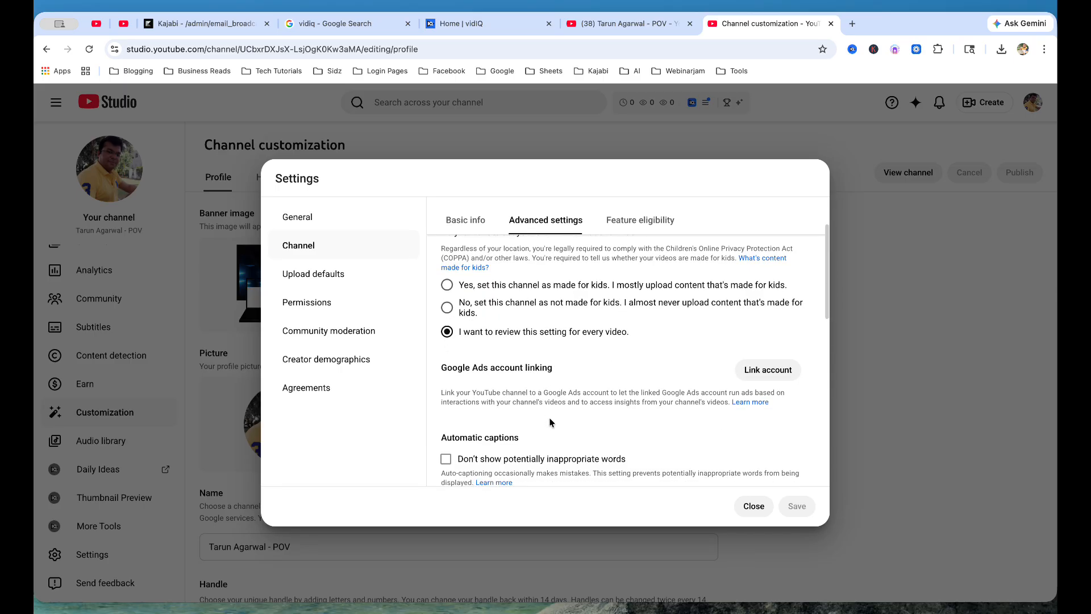
left_click(447, 310)
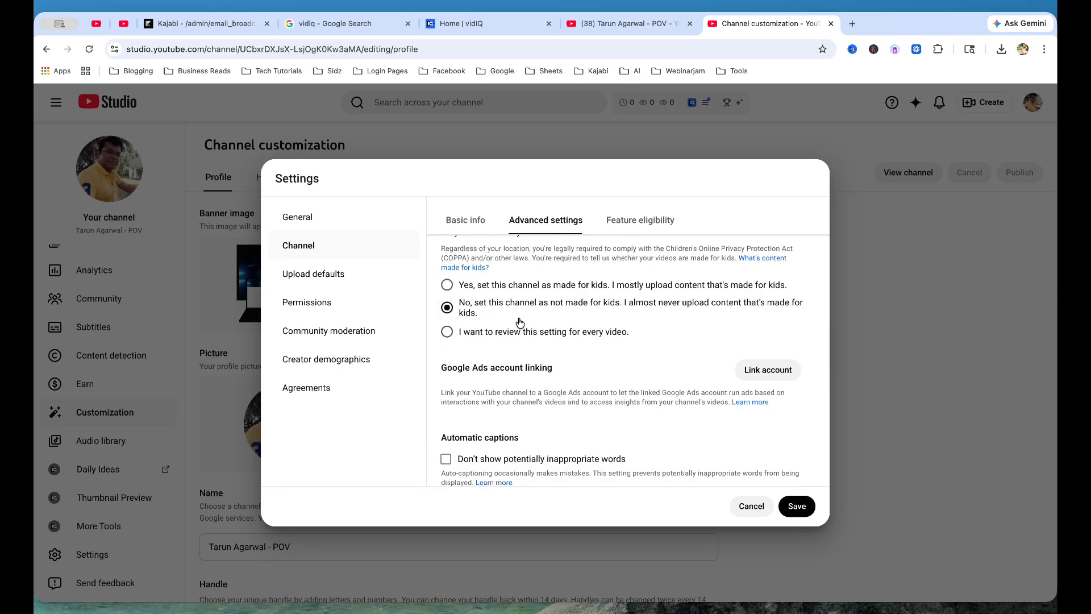
Step: Review the channel's feature eligibility tiers
scroll(575, 327, "down", 3)
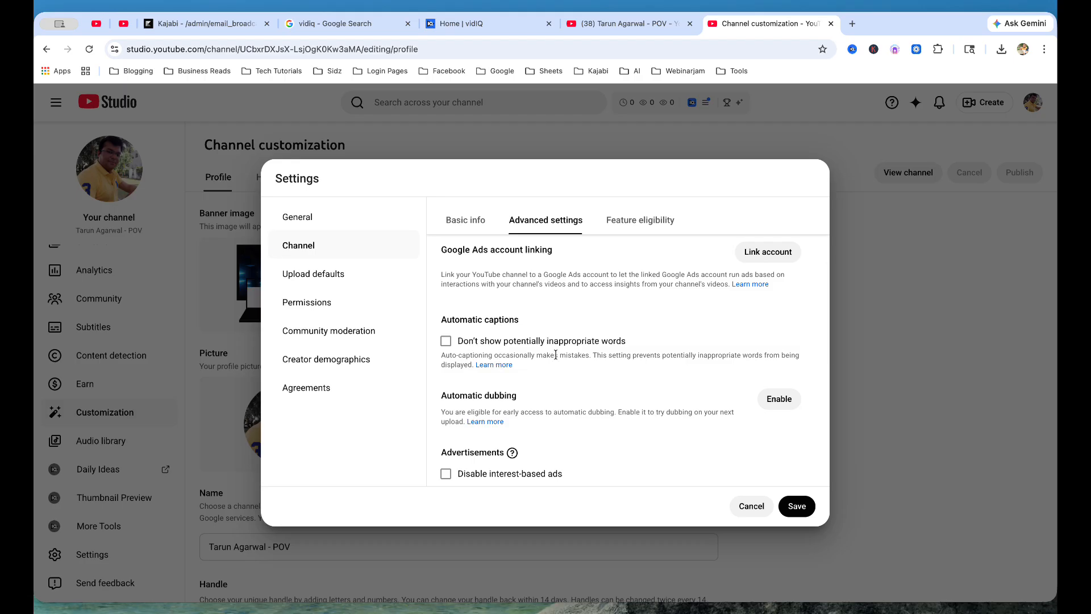
scroll(566, 358, "down", 5)
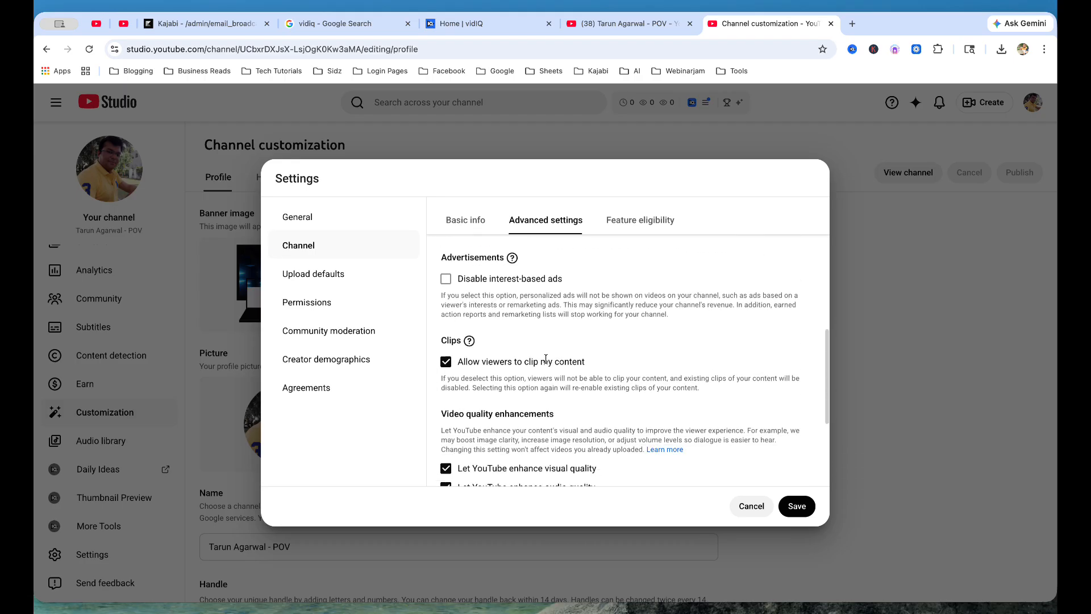
scroll(548, 363, "down", 3)
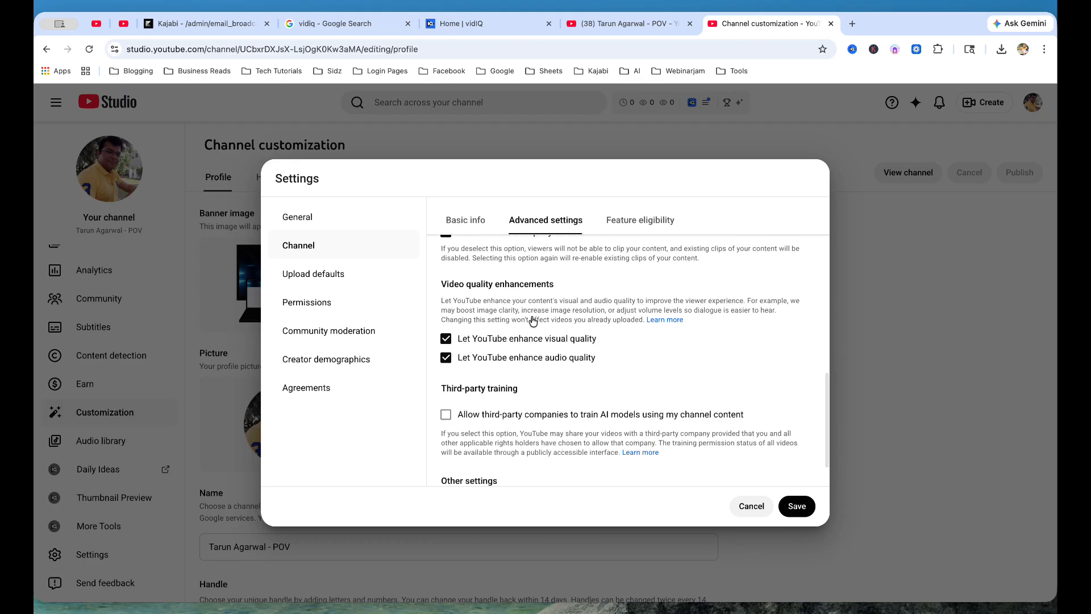
scroll(537, 382, "down", 1)
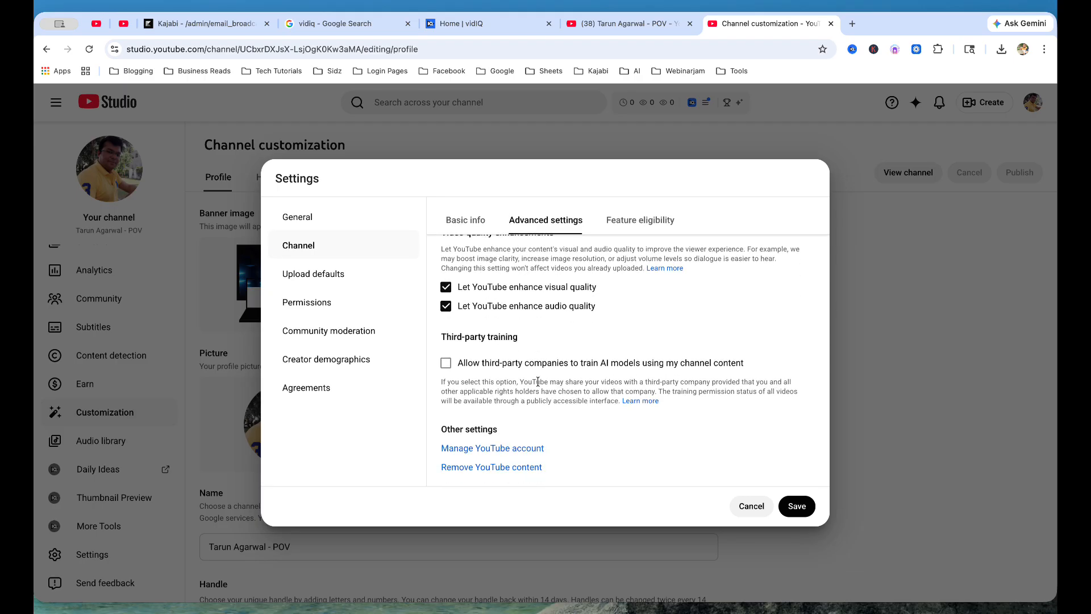
scroll(537, 382, "up", 10)
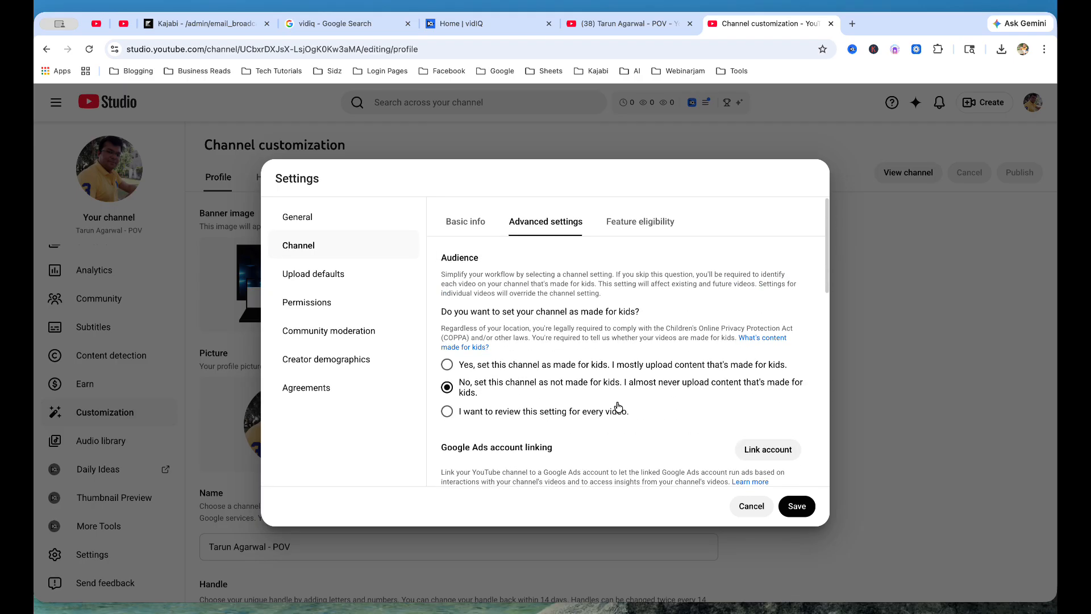
left_click(651, 225)
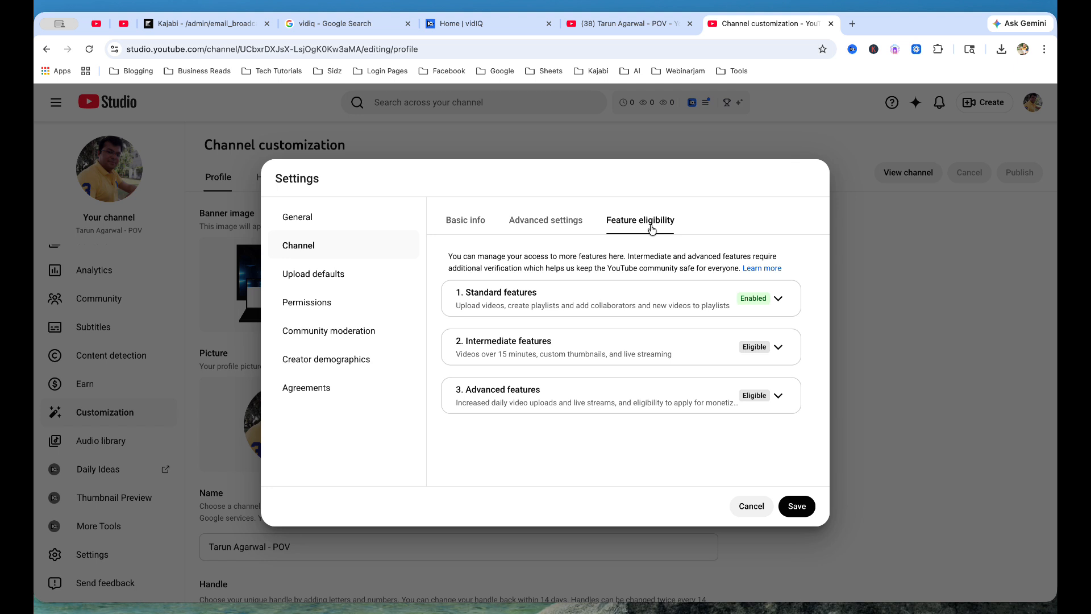
Step: Set the default upload visibility to Public
left_click(324, 275)
scroll(538, 348, "down", 3)
left_click(463, 393)
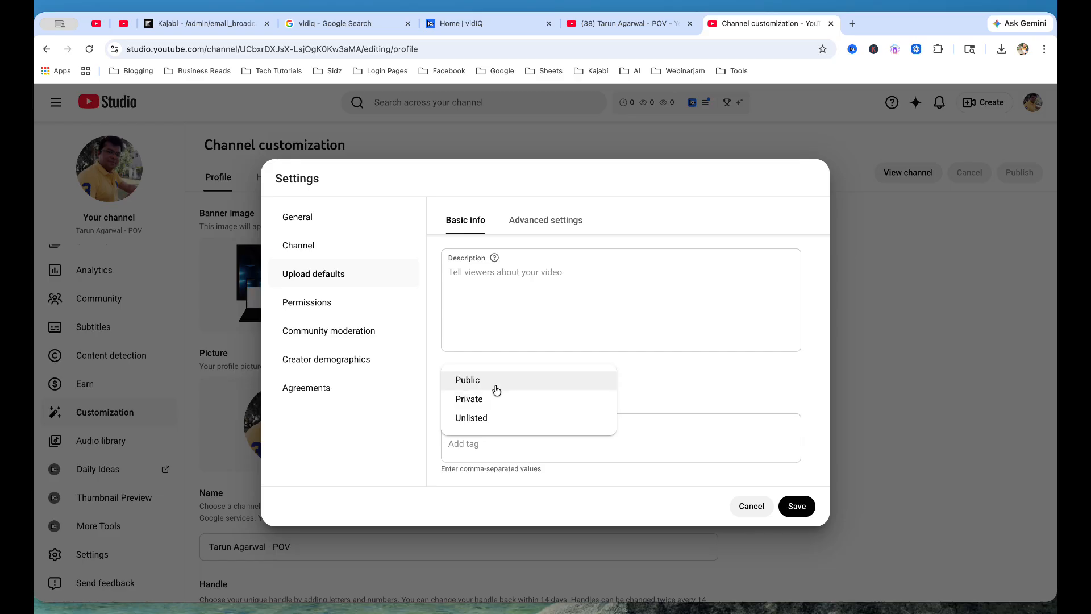
left_click(478, 380)
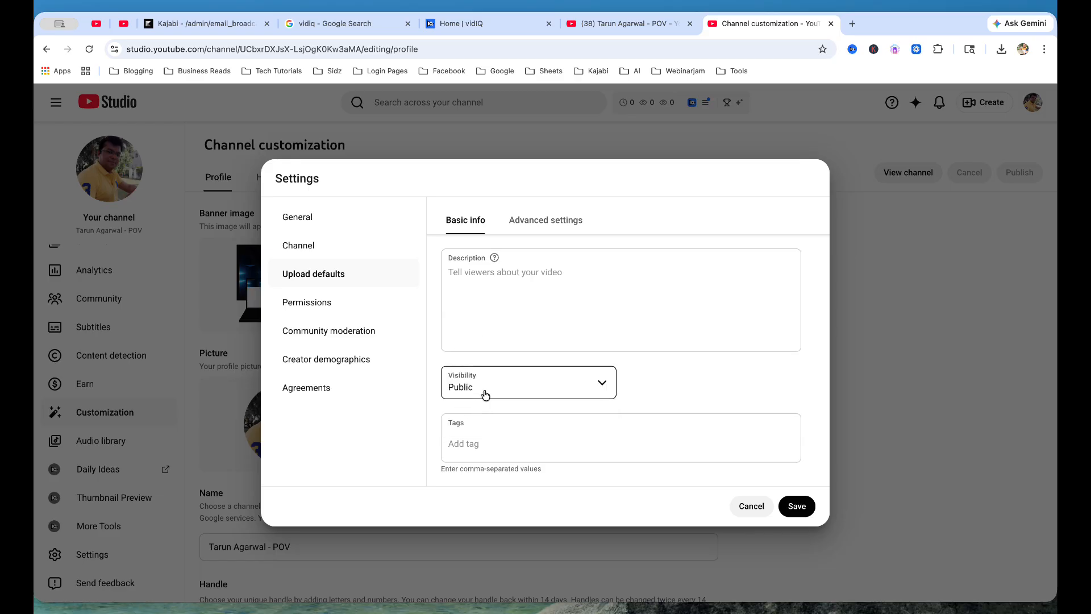
Step: Add the owner's name and 'POV' as default upload tags
left_click(475, 445)
type("tarun ")
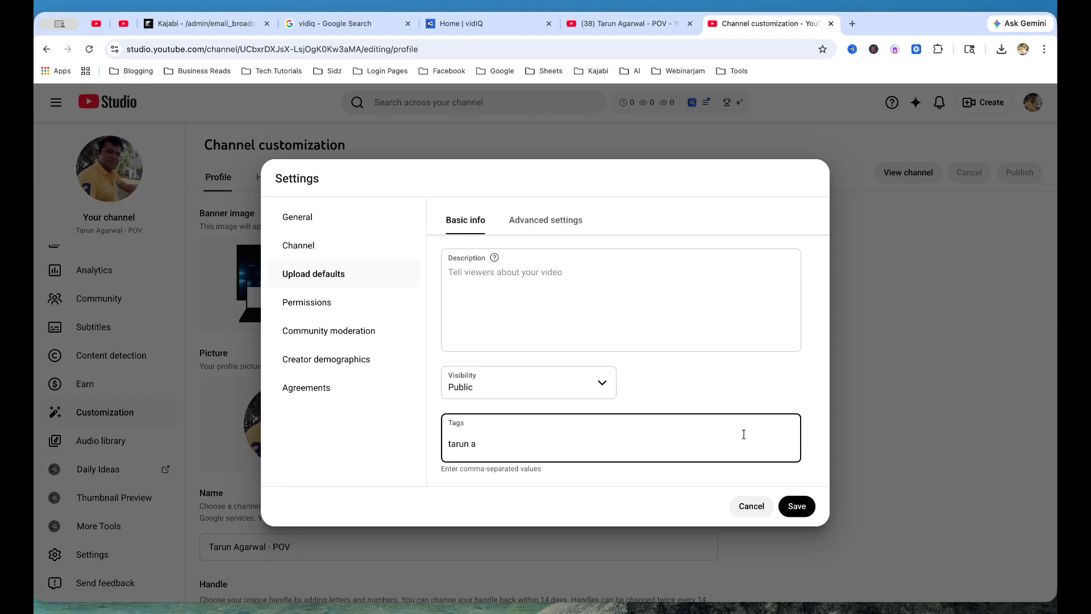
type("agarwal")
key("Return")
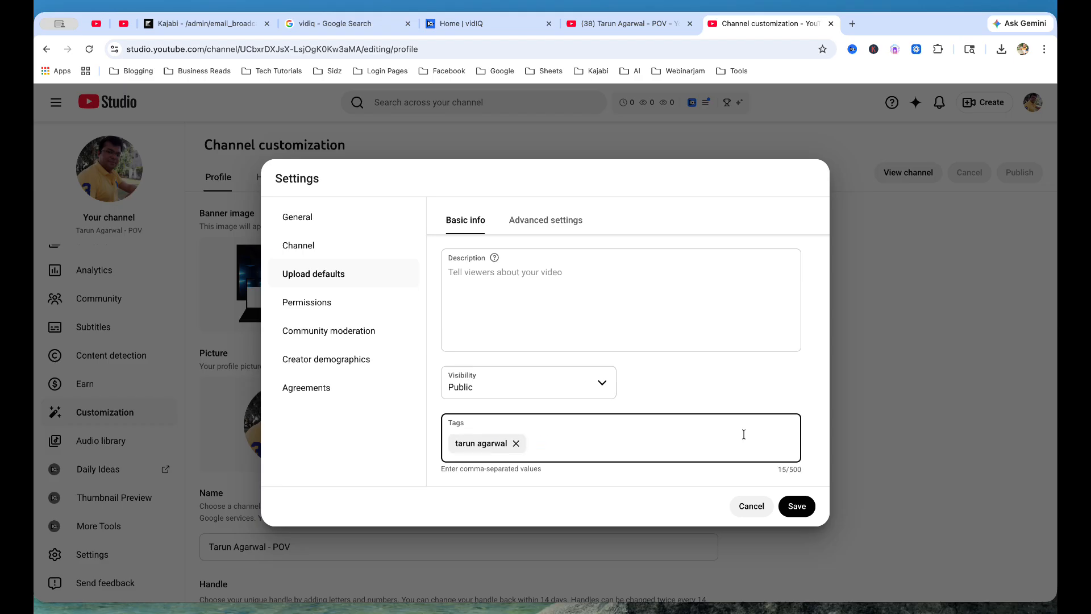
type("POV")
key("Return")
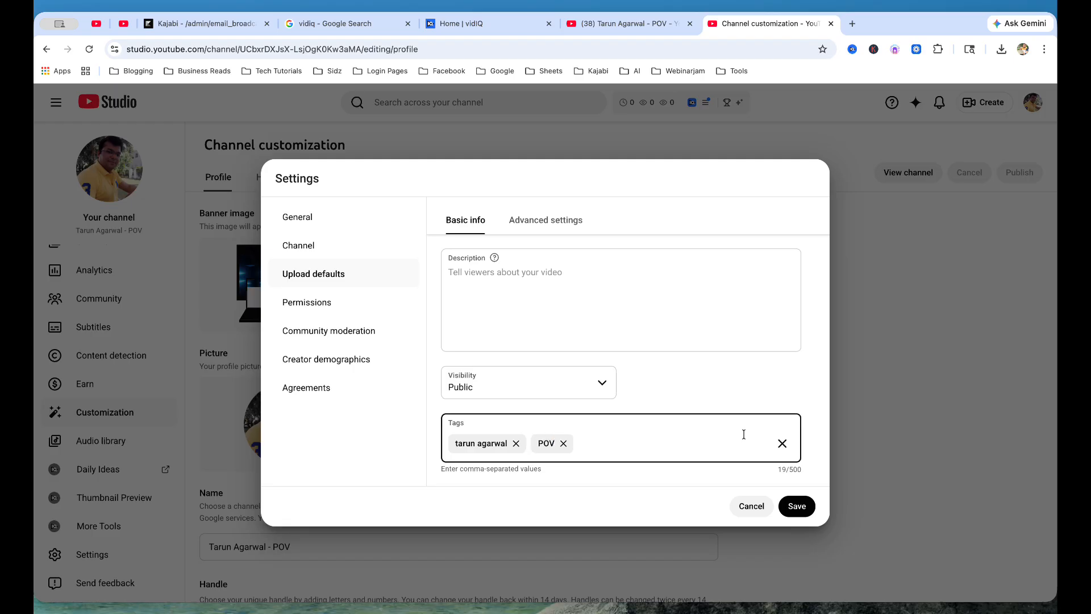
left_click(545, 220)
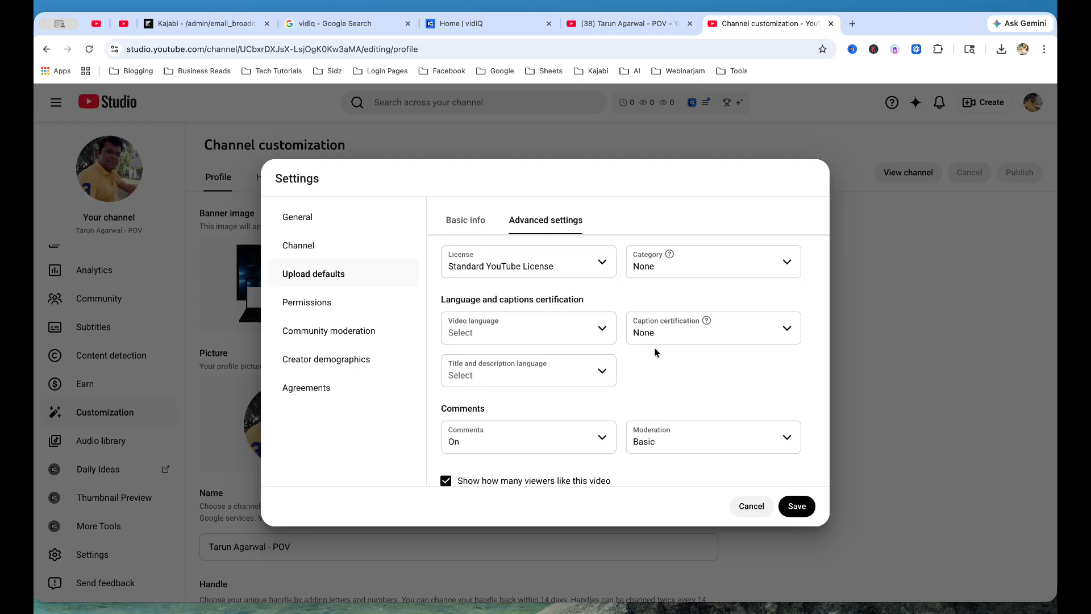
Step: Set the default video language to Hindi, with caption certification left at None
left_click(501, 337)
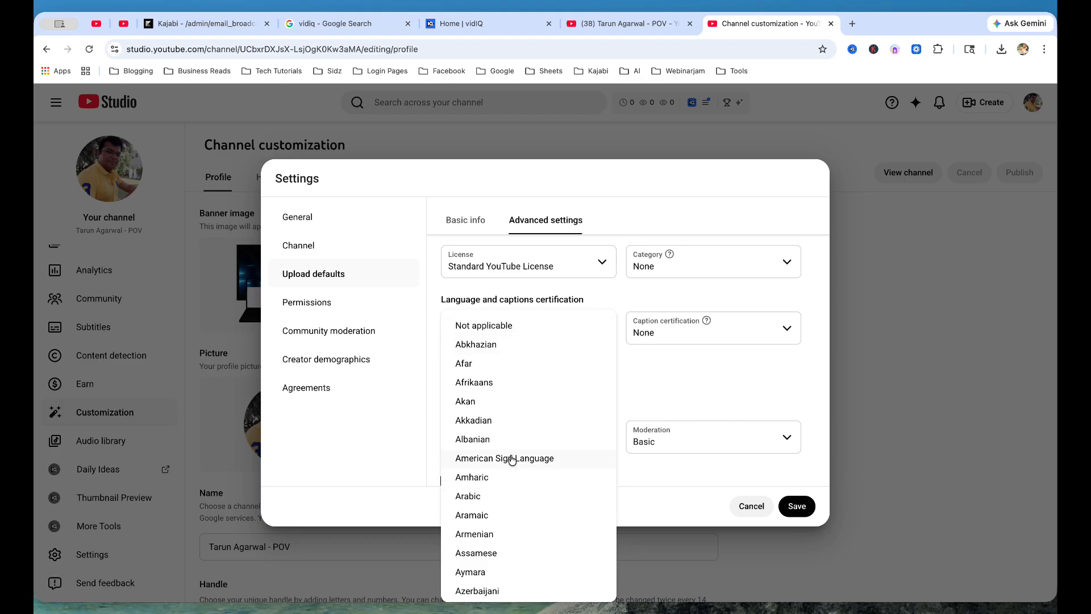
scroll(512, 457, "down", 10)
scroll(513, 459, "down", 10)
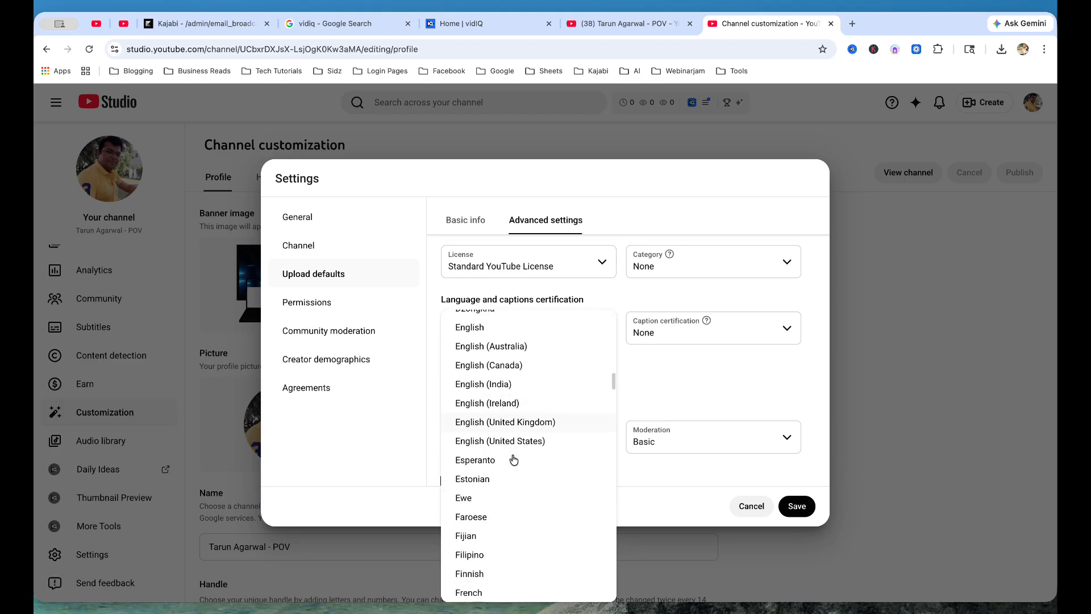
scroll(513, 459, "down", 3)
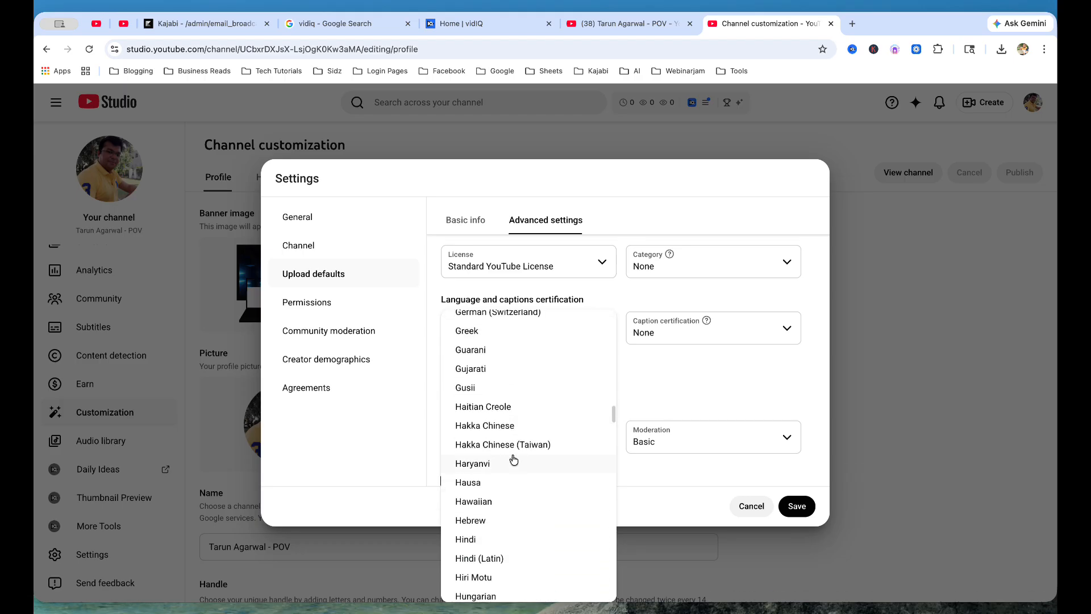
left_click(480, 543)
left_click(654, 341)
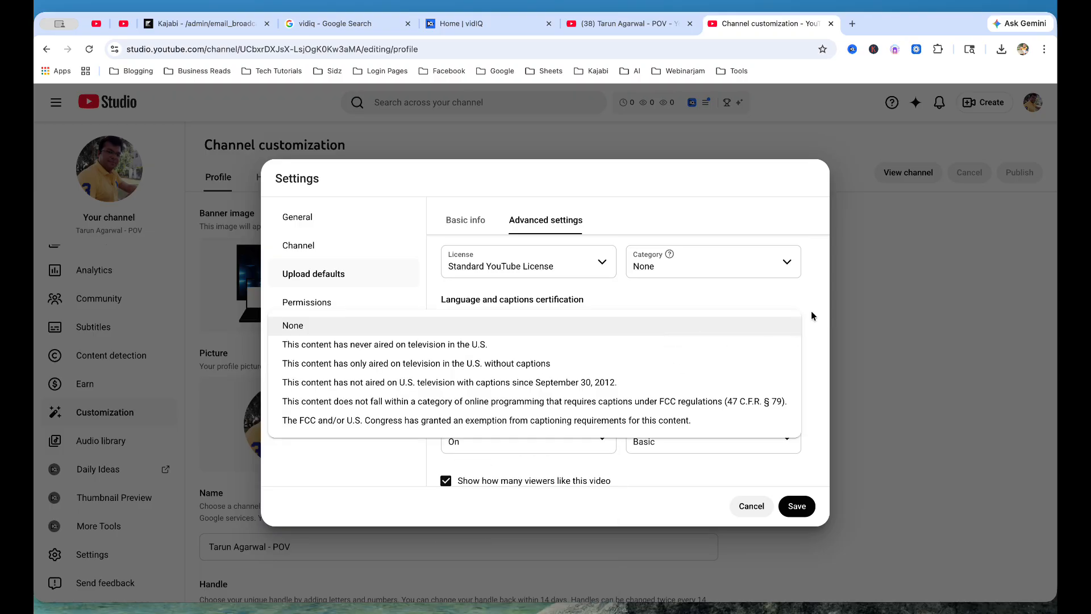
left_click(654, 327)
Step: Set the default title and description language to English (India)
left_click(471, 378)
scroll(487, 345, "down", 10)
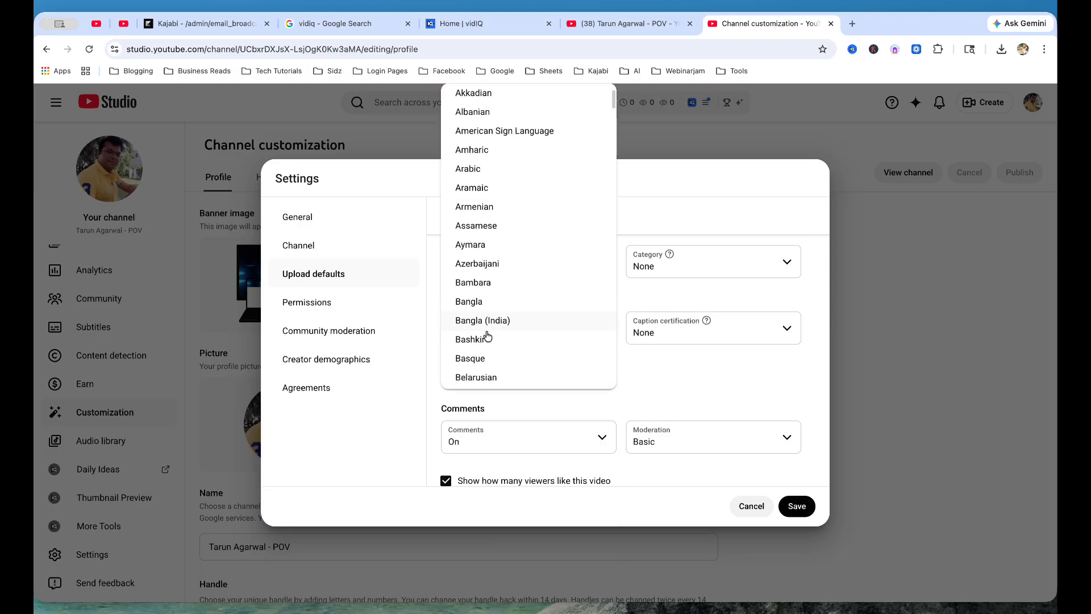
left_click(717, 412)
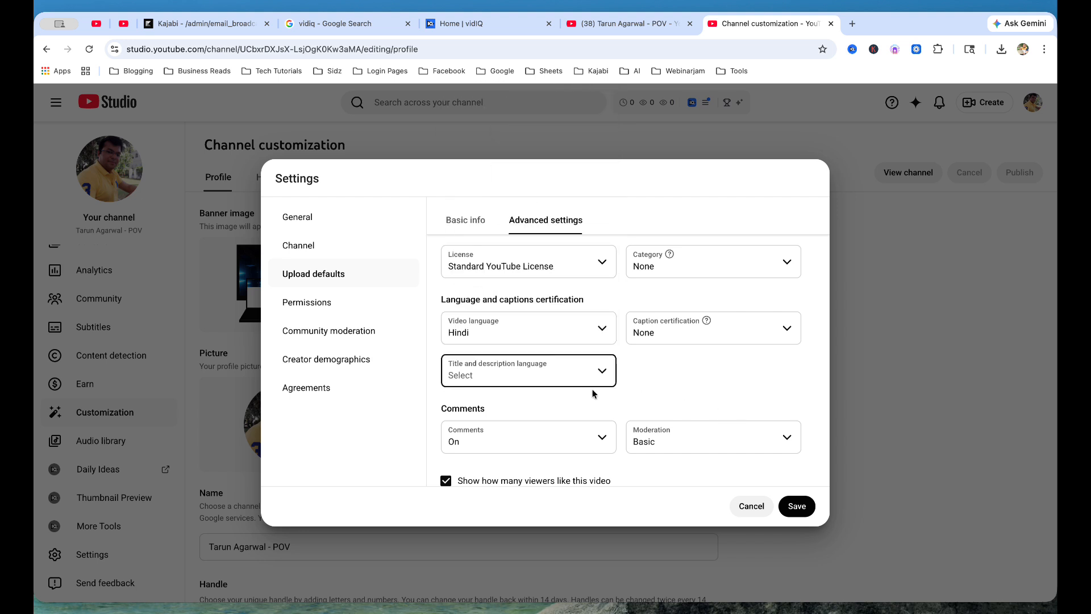
left_click(488, 381)
scroll(507, 330, "down", 10)
scroll(503, 332, "down", 4)
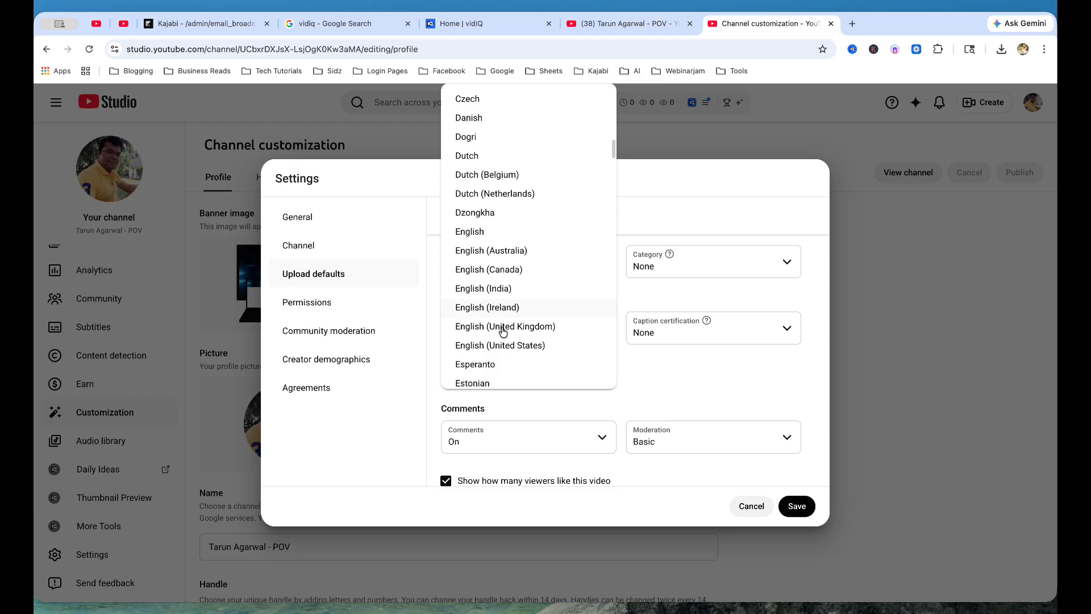
left_click(505, 292)
Step: Keep comments On and set moderation to hold all comments for review
scroll(682, 401, "down", 1)
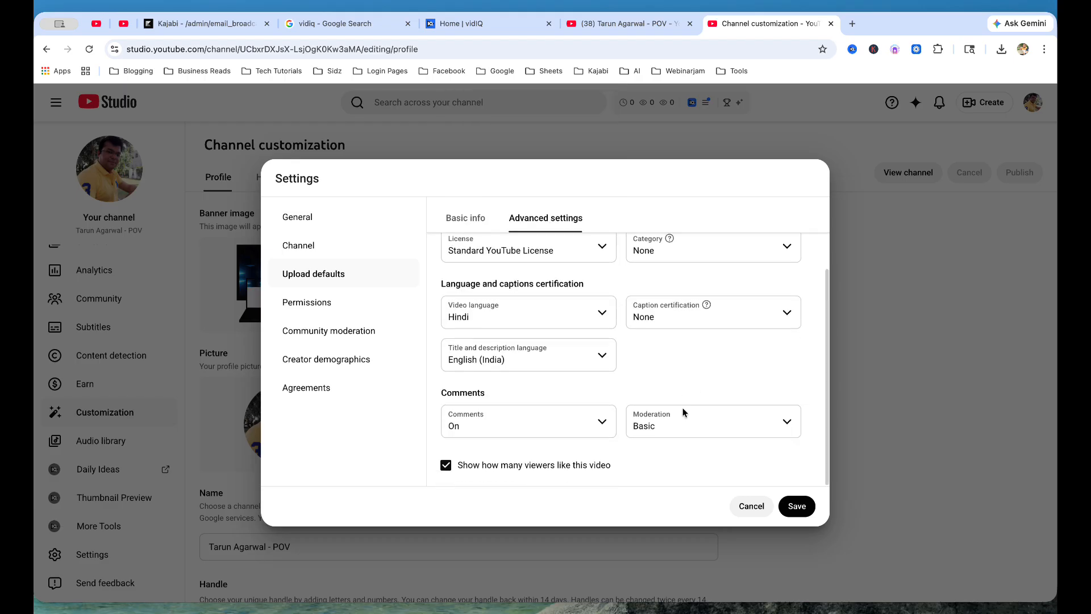
left_click(500, 434)
left_click(476, 423)
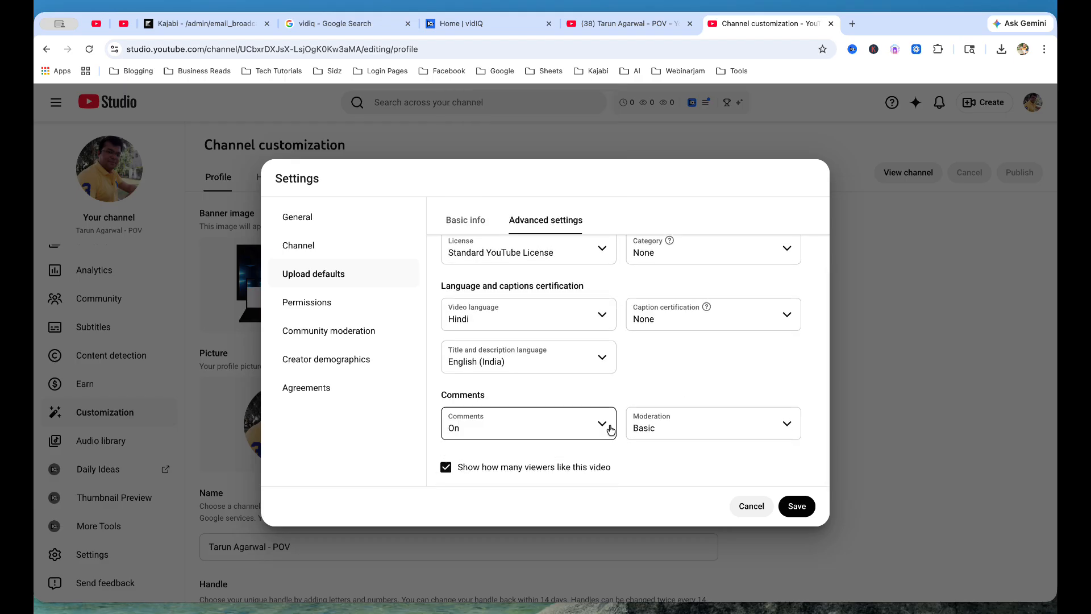
left_click(679, 434)
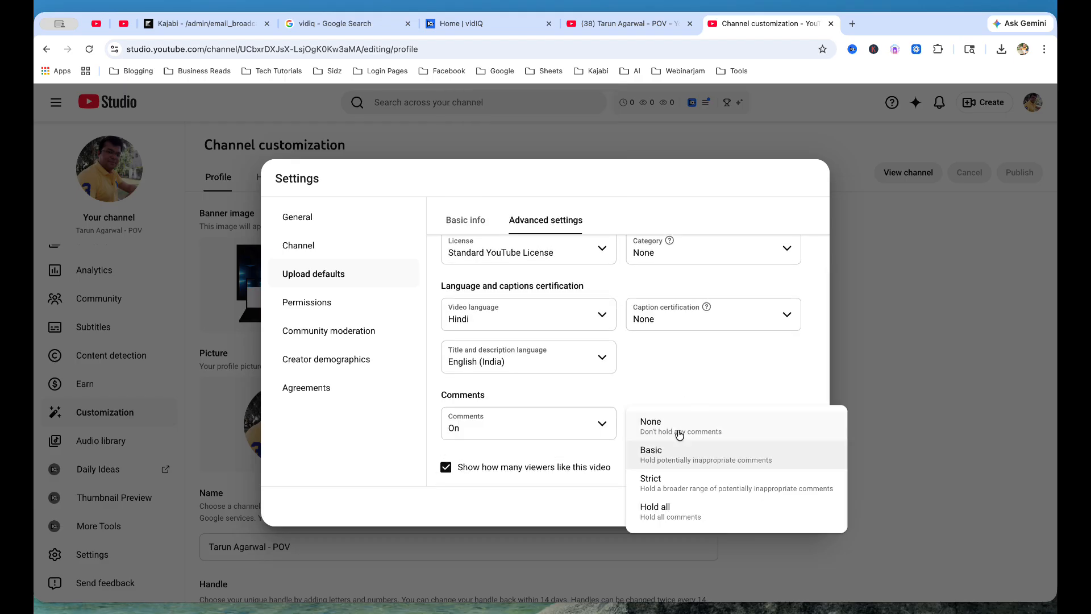
left_click(686, 513)
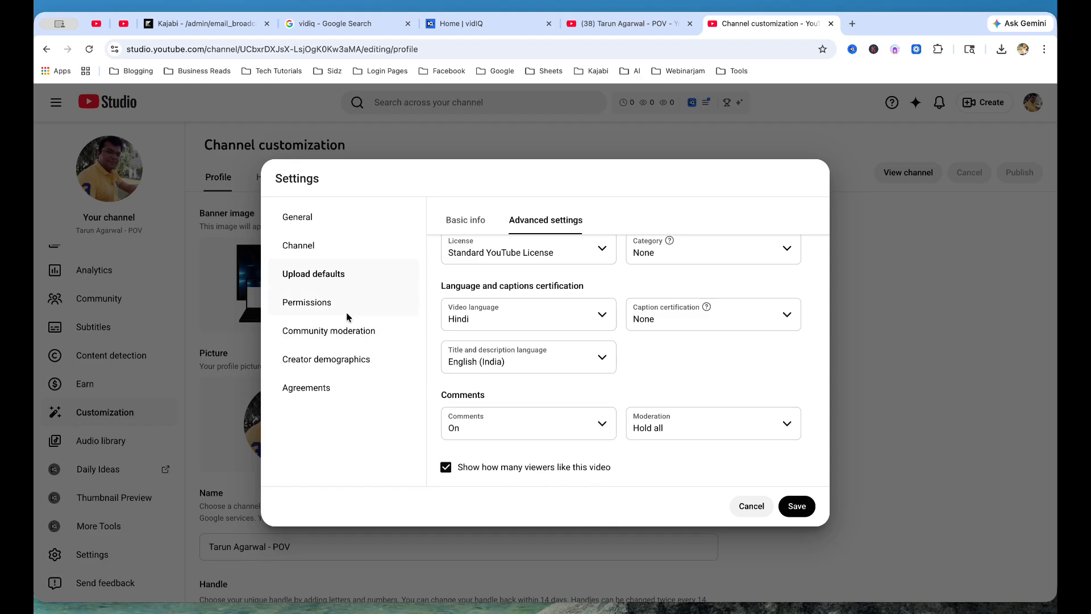
Step: Look through Permissions, Community moderation, Creator demographics, Agreements and General, then save the settings
left_click(329, 302)
left_click(341, 331)
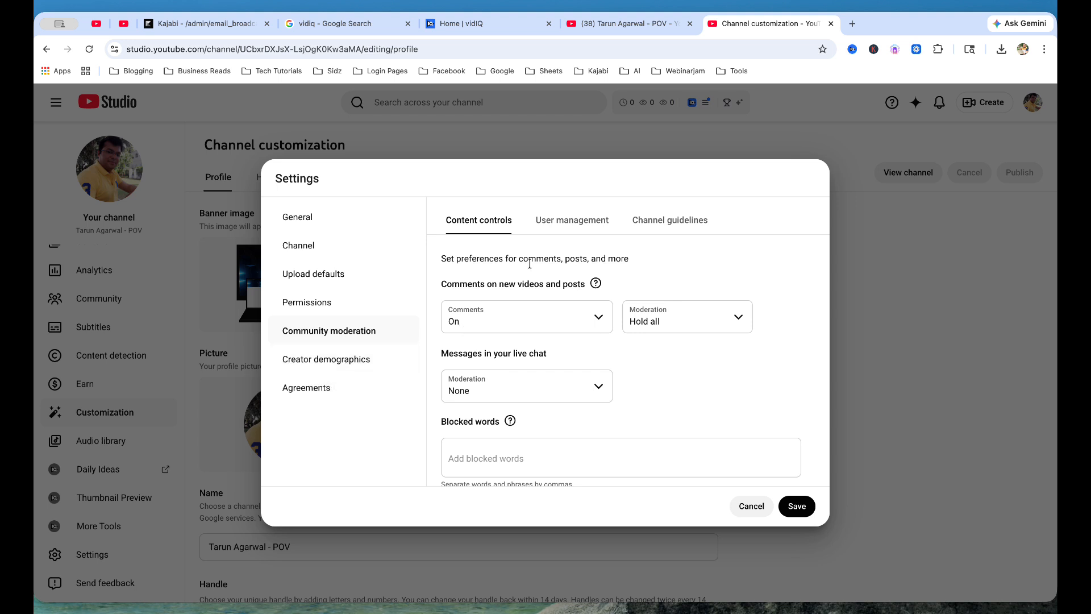
left_click(360, 361)
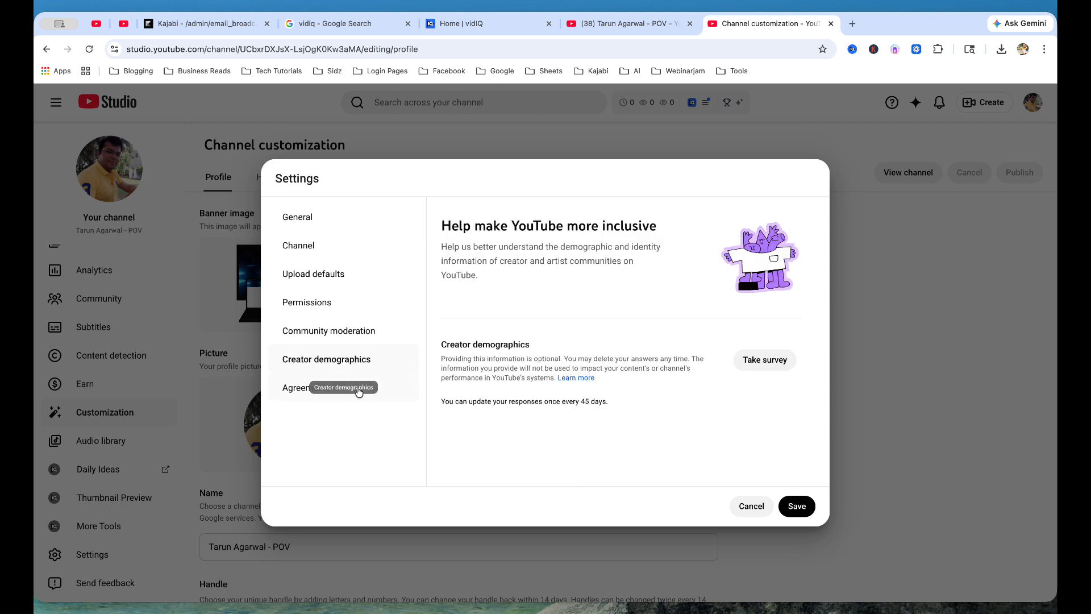
left_click(306, 392)
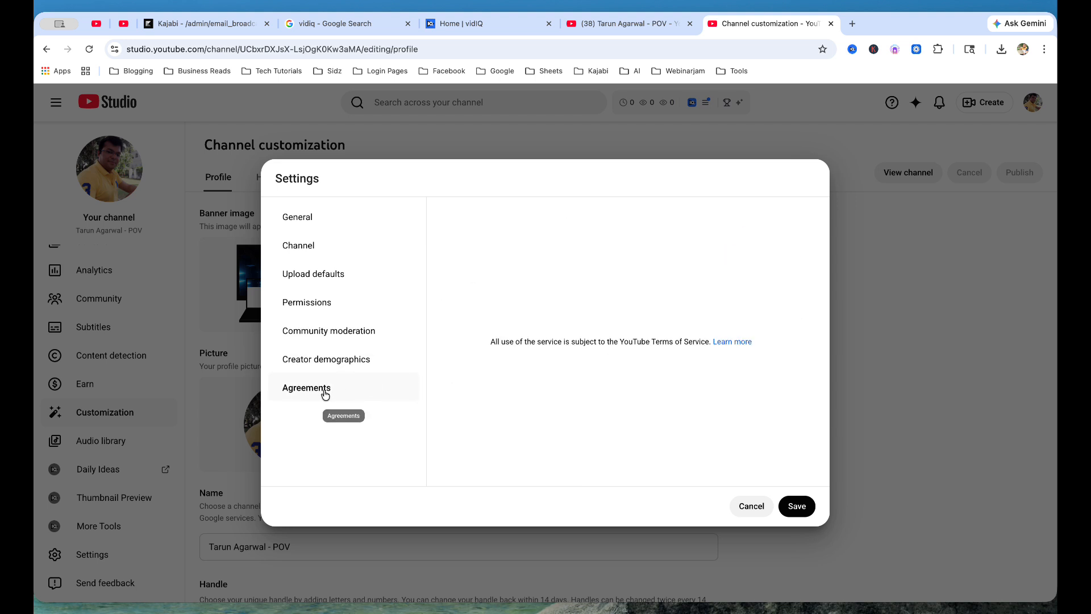
left_click(329, 221)
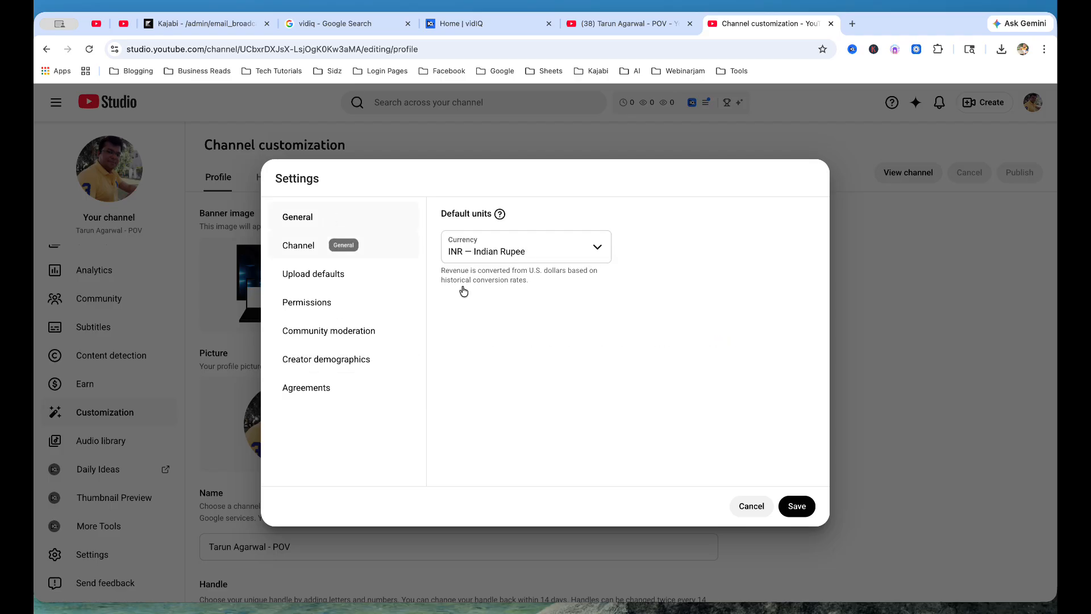
left_click(790, 508)
scroll(147, 321, "up", 2)
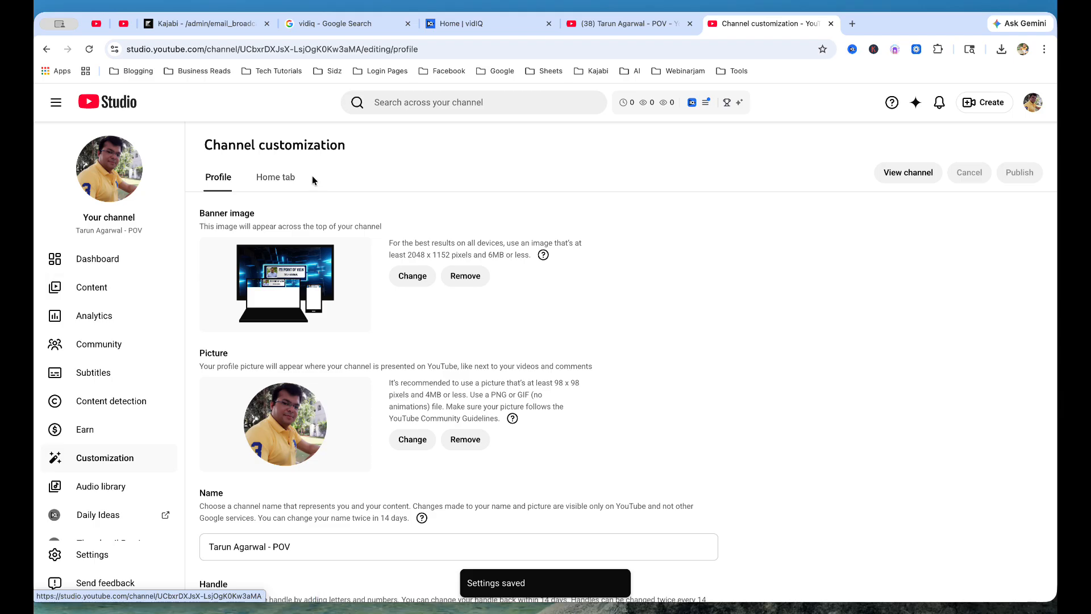
Step: Look over the Home tab and Profile customization settings
left_click(284, 178)
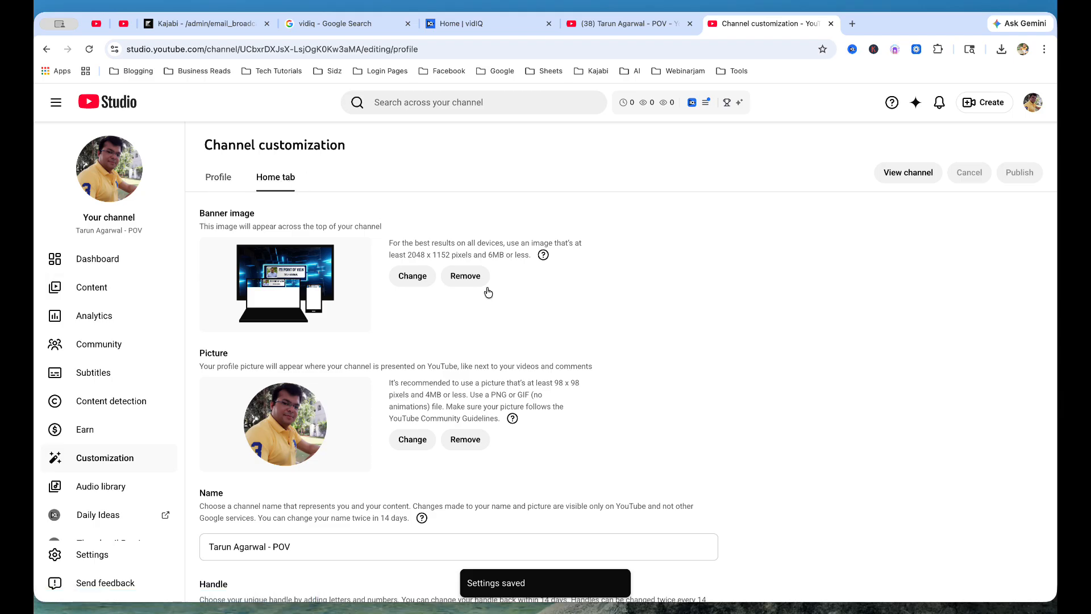
left_click(223, 170)
left_click(271, 180)
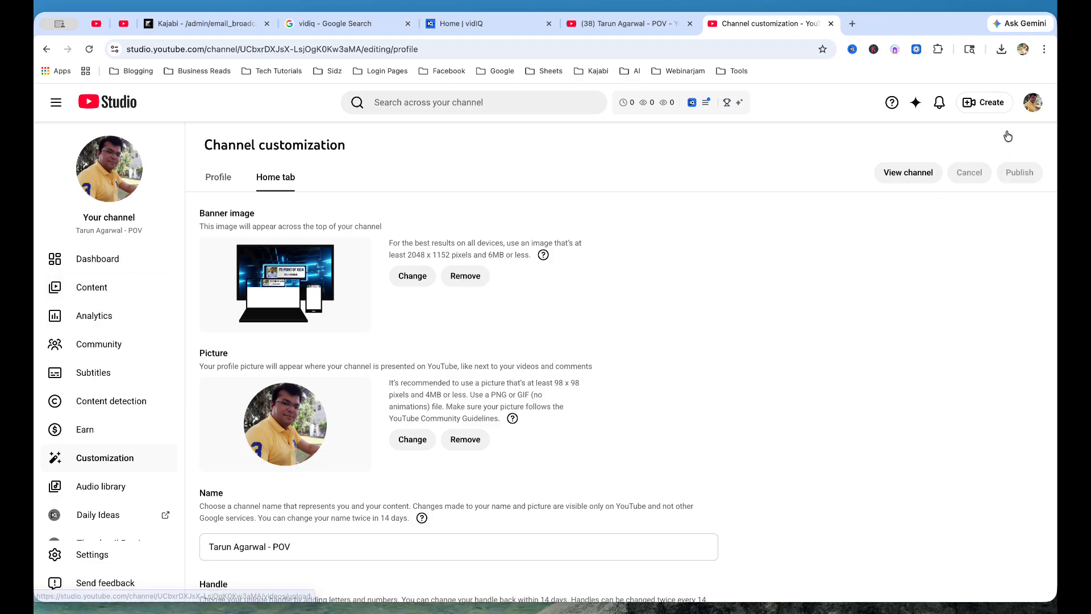
Step: Open and dismiss the Upload videos window, then view the empty Videos content list
left_click(997, 103)
left_click(960, 131)
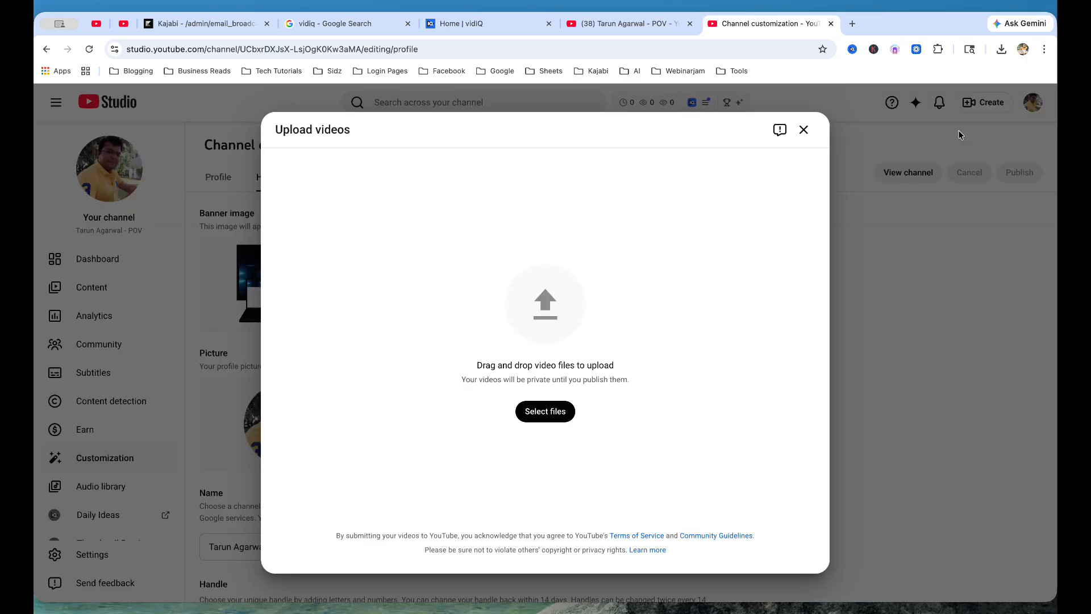
left_click(807, 130)
left_click(125, 289)
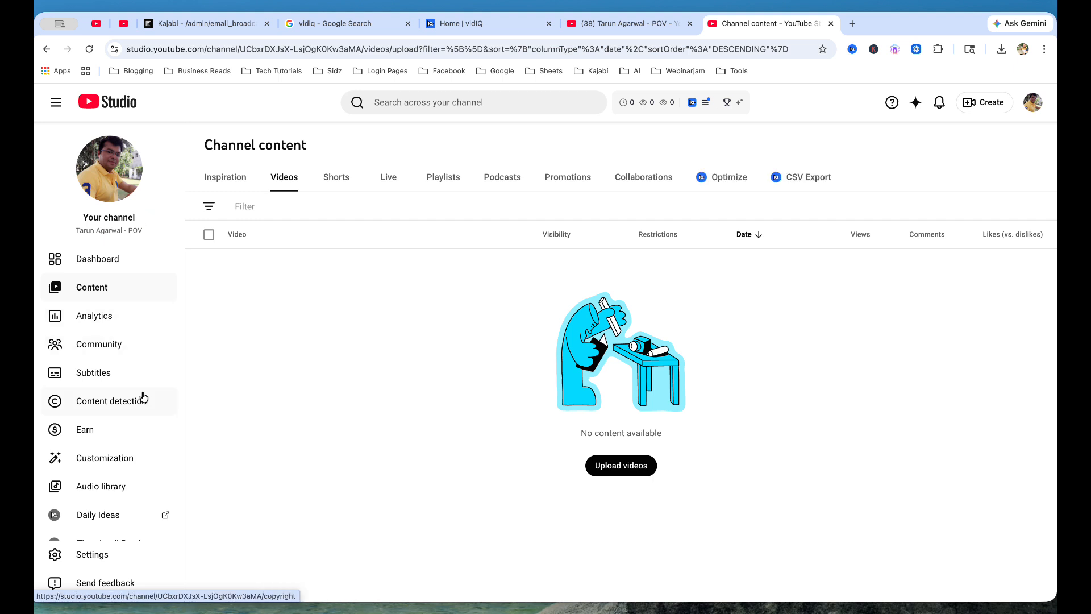
scroll(134, 420, "down", 2)
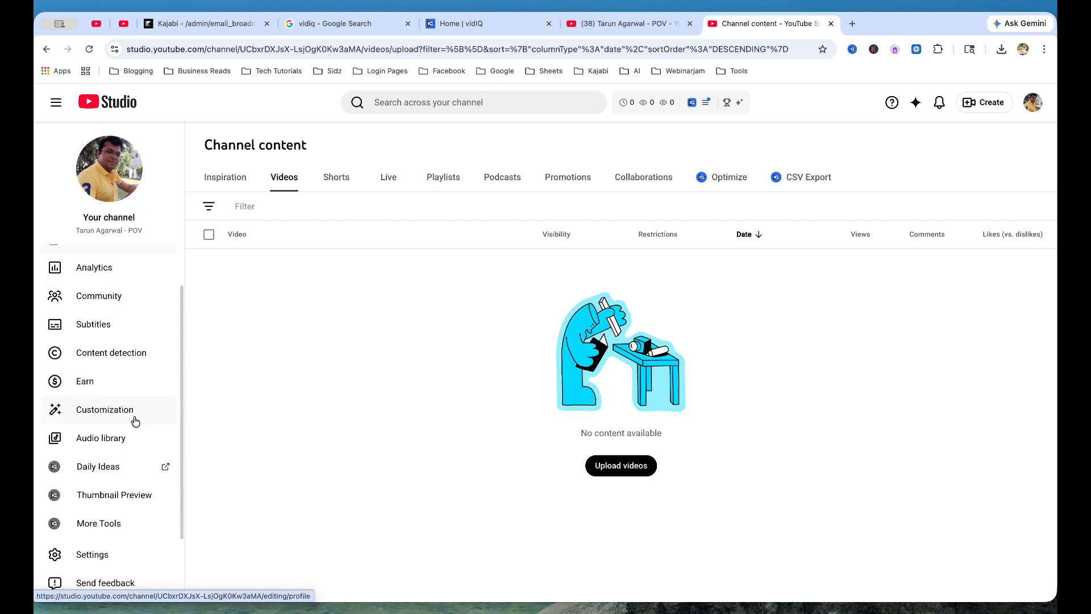
Step: Review the Earn on YouTube monetization page, then return to Channel customization
left_click(109, 389)
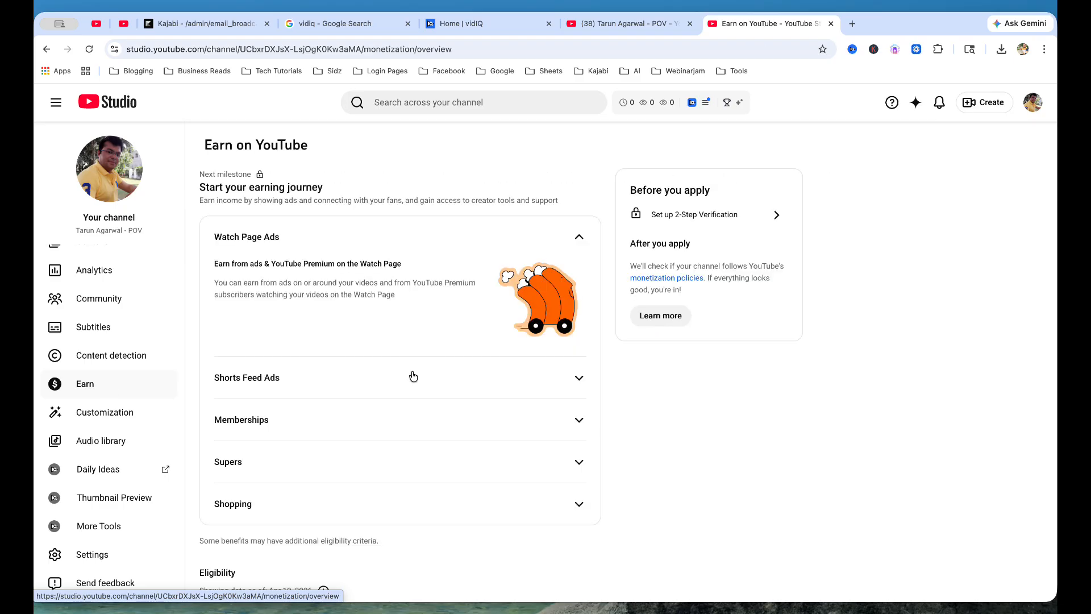
scroll(704, 424, "down", 8)
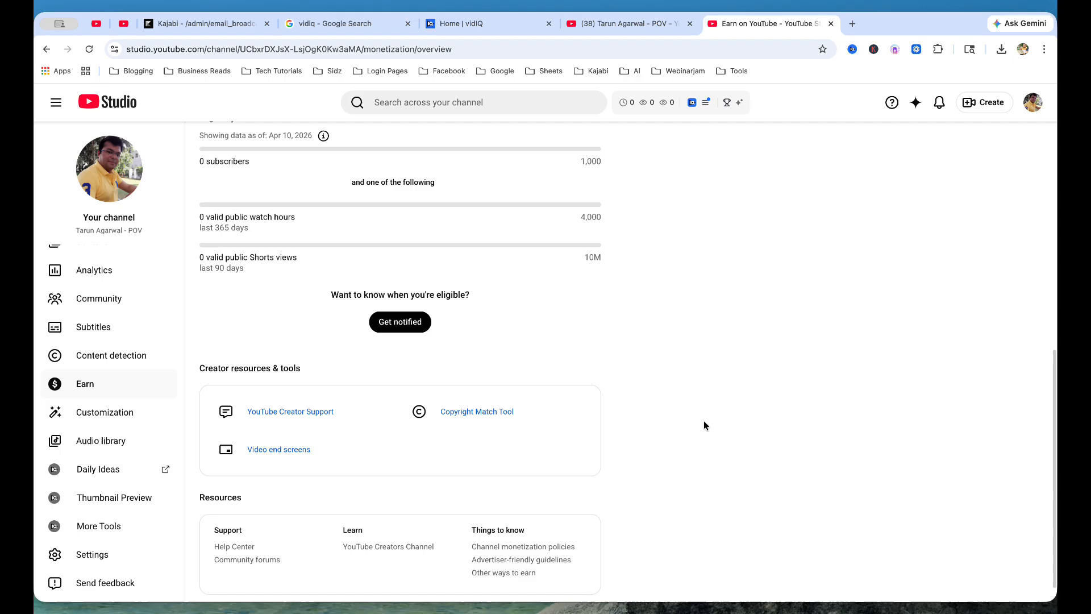
scroll(704, 425, "up", 4)
scroll(704, 425, "up", 1)
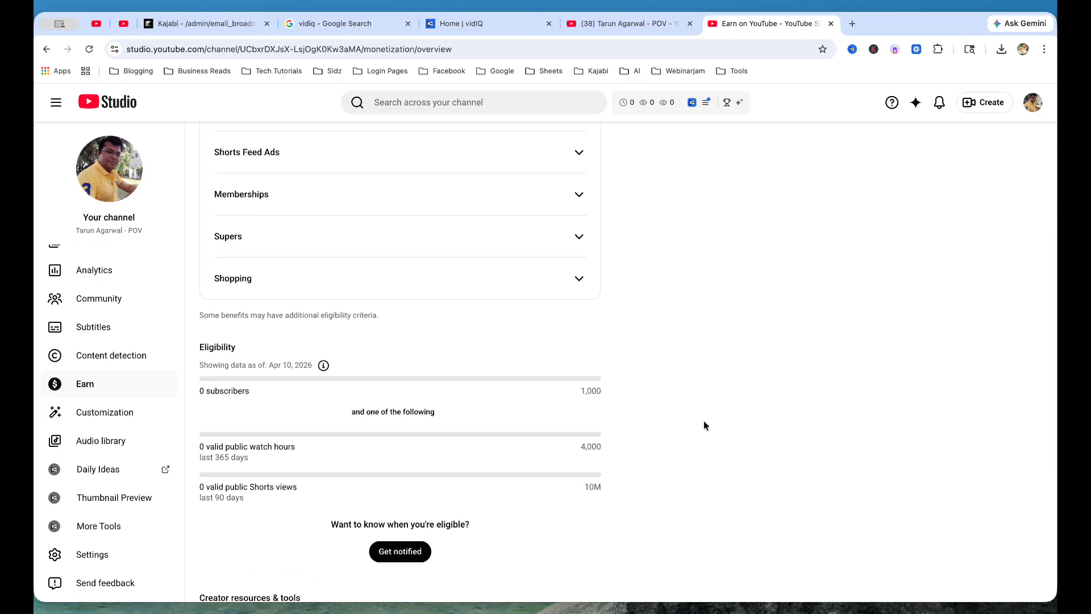
scroll(122, 341, "up", 2)
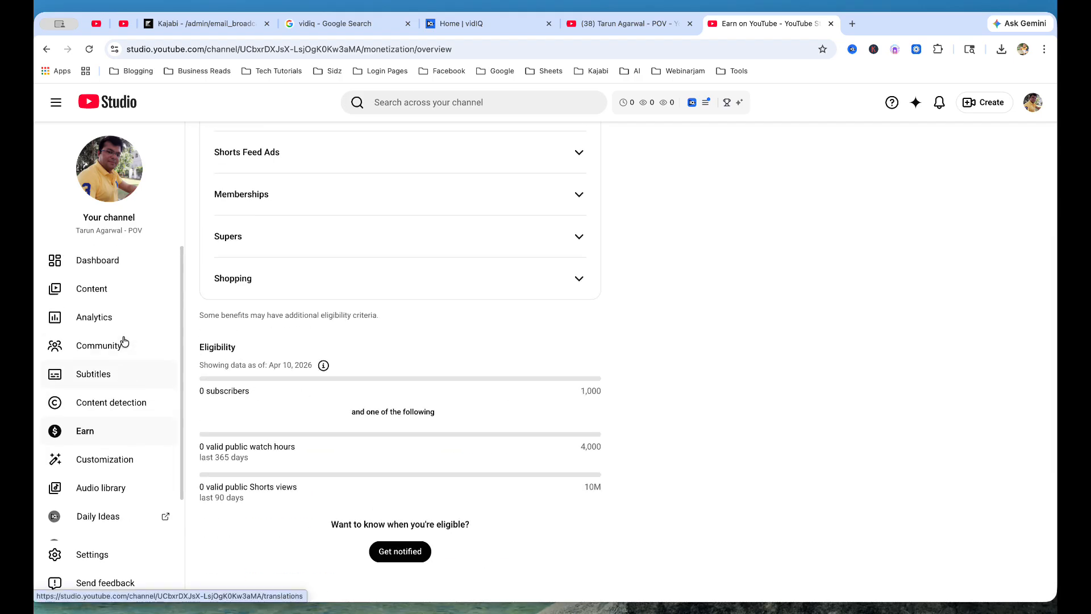
scroll(126, 396, "down", 2)
left_click(125, 415)
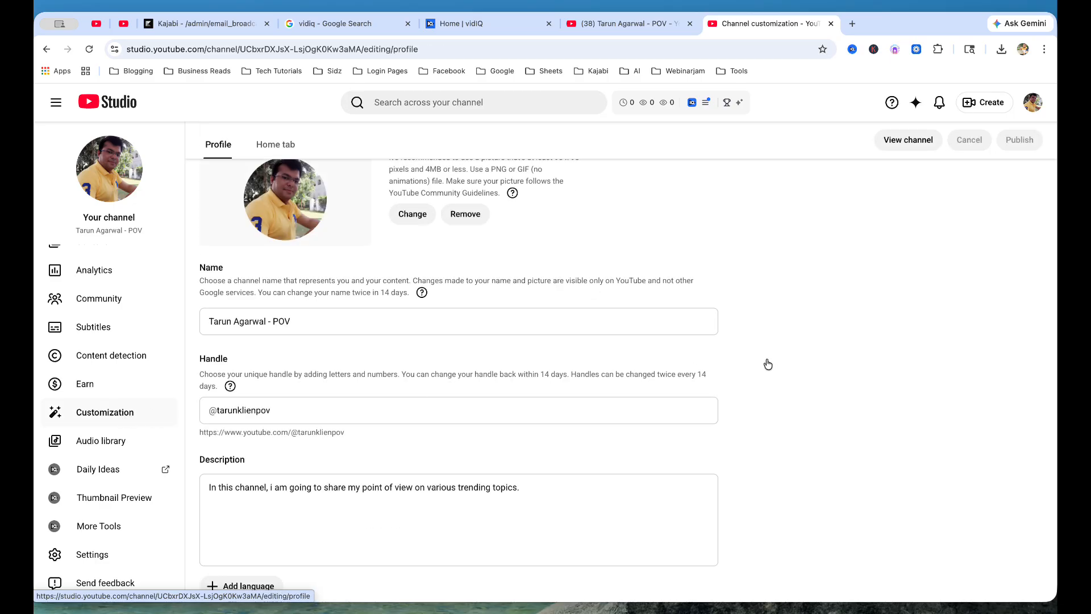
scroll(789, 362, "up", 5)
Step: Switch on the Home tab, then go to Content and discard the unpublished change
left_click(276, 177)
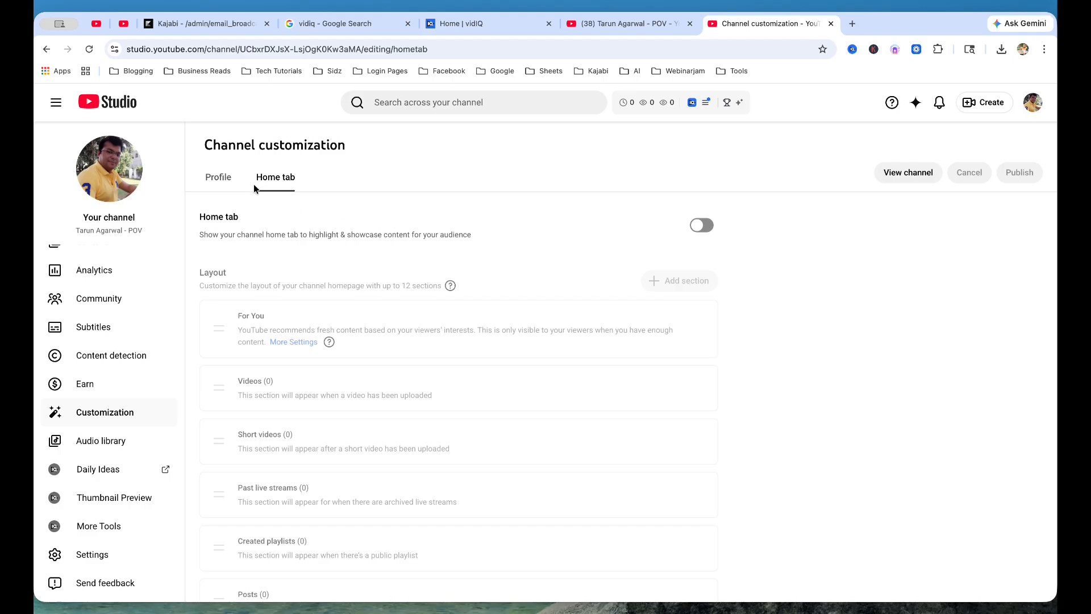
left_click(704, 226)
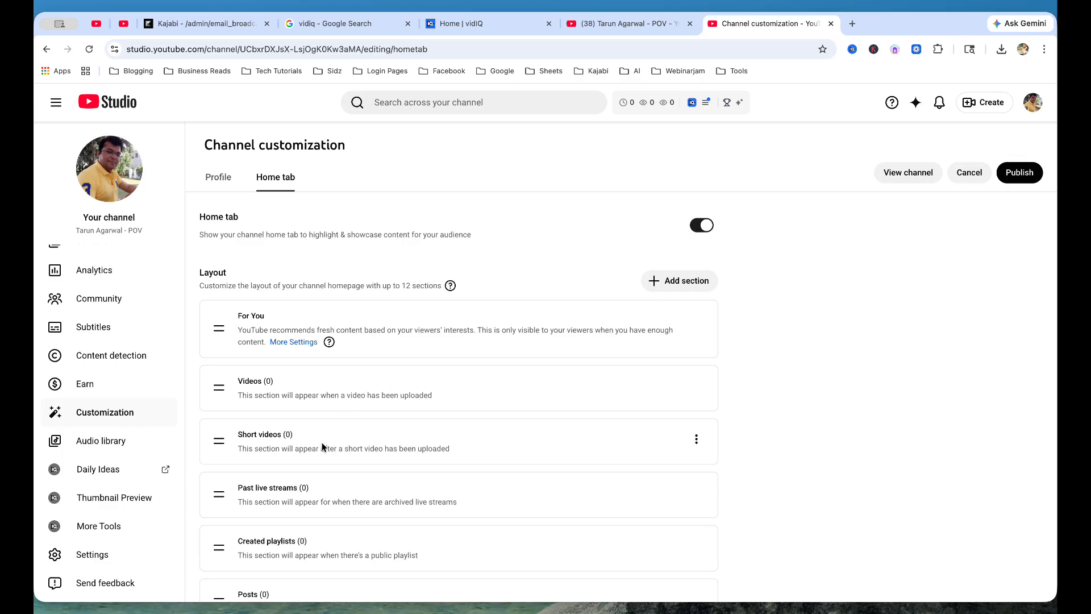
scroll(319, 384, "down", 3)
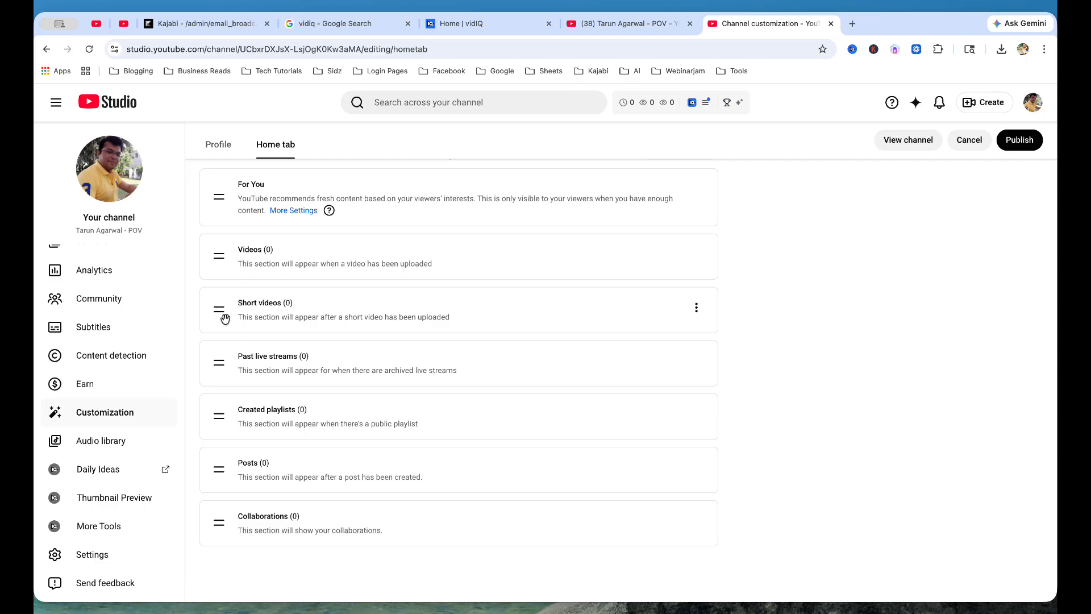
scroll(79, 307, "up", 2)
left_click(126, 292)
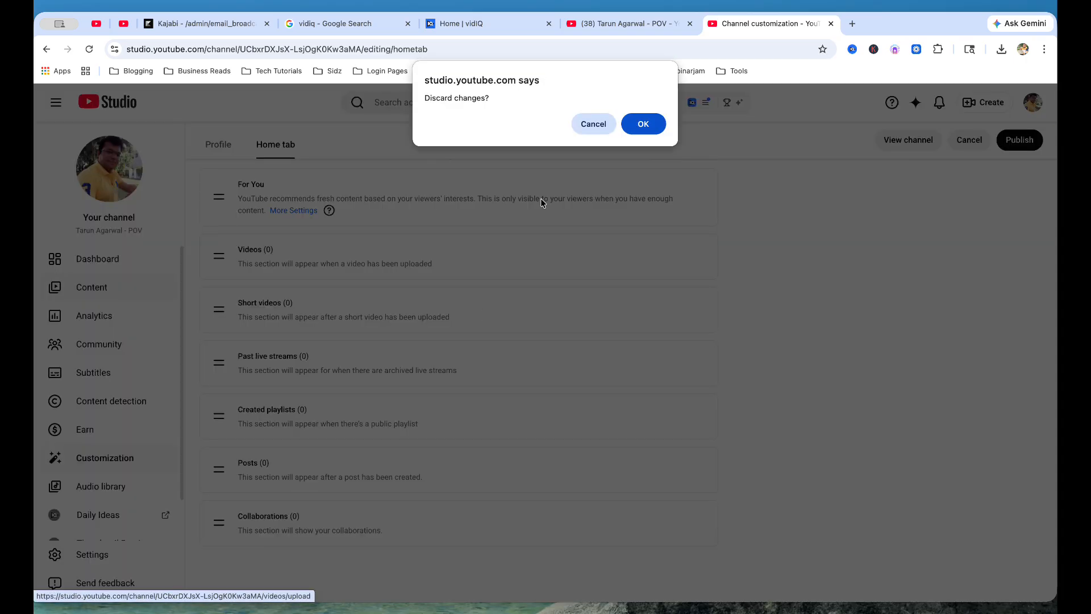
left_click(641, 117)
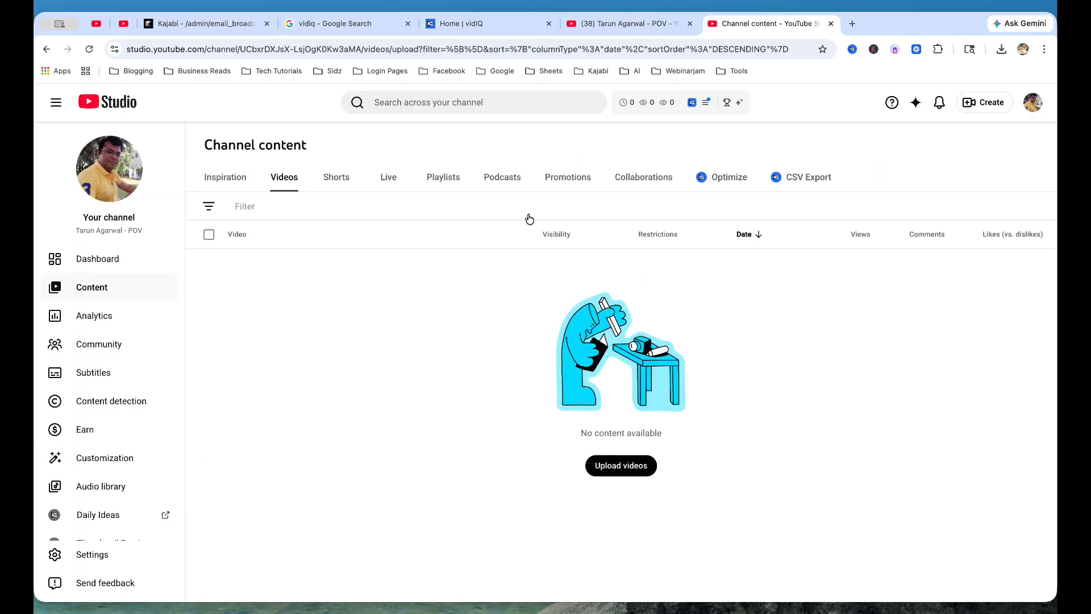